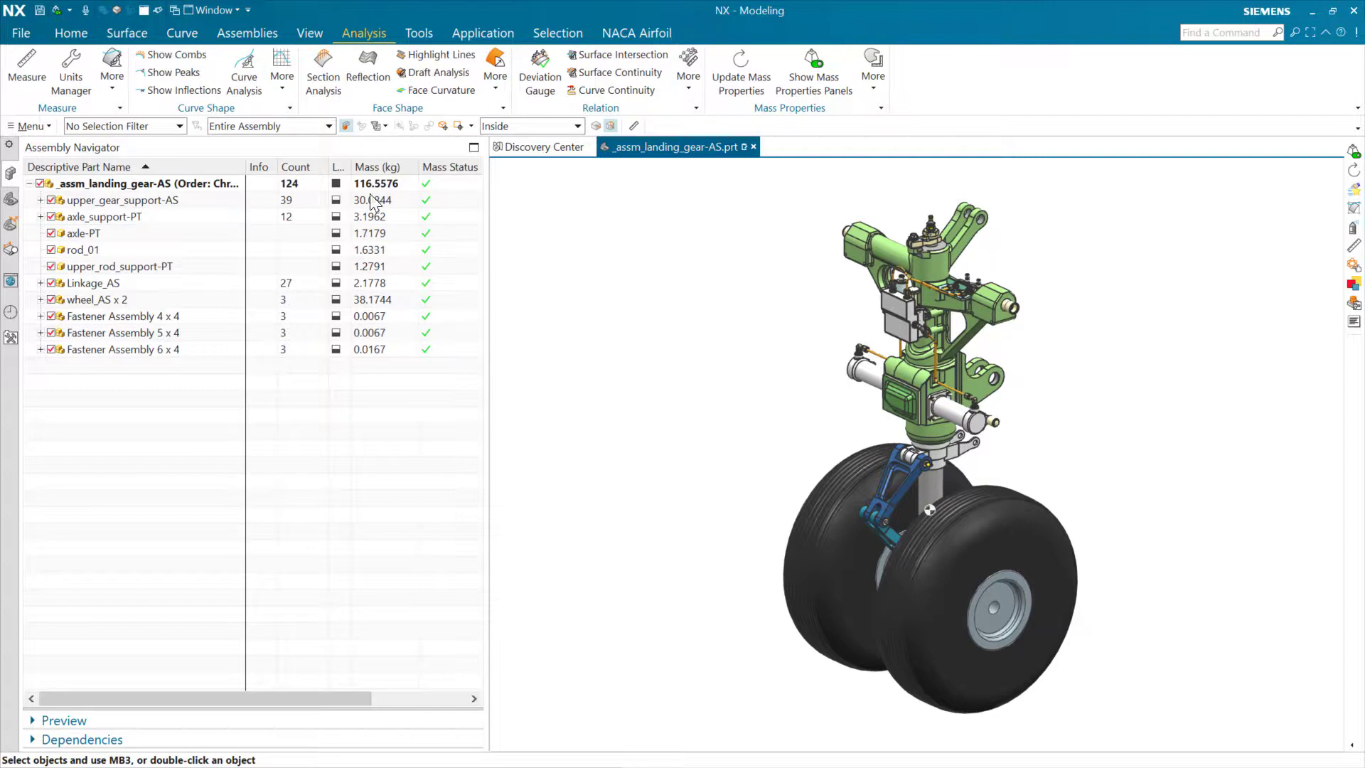
- Hide both wheel_AS components of the landing gear assembly, toggling their display to compare the assembly mass
left_click(52, 299)
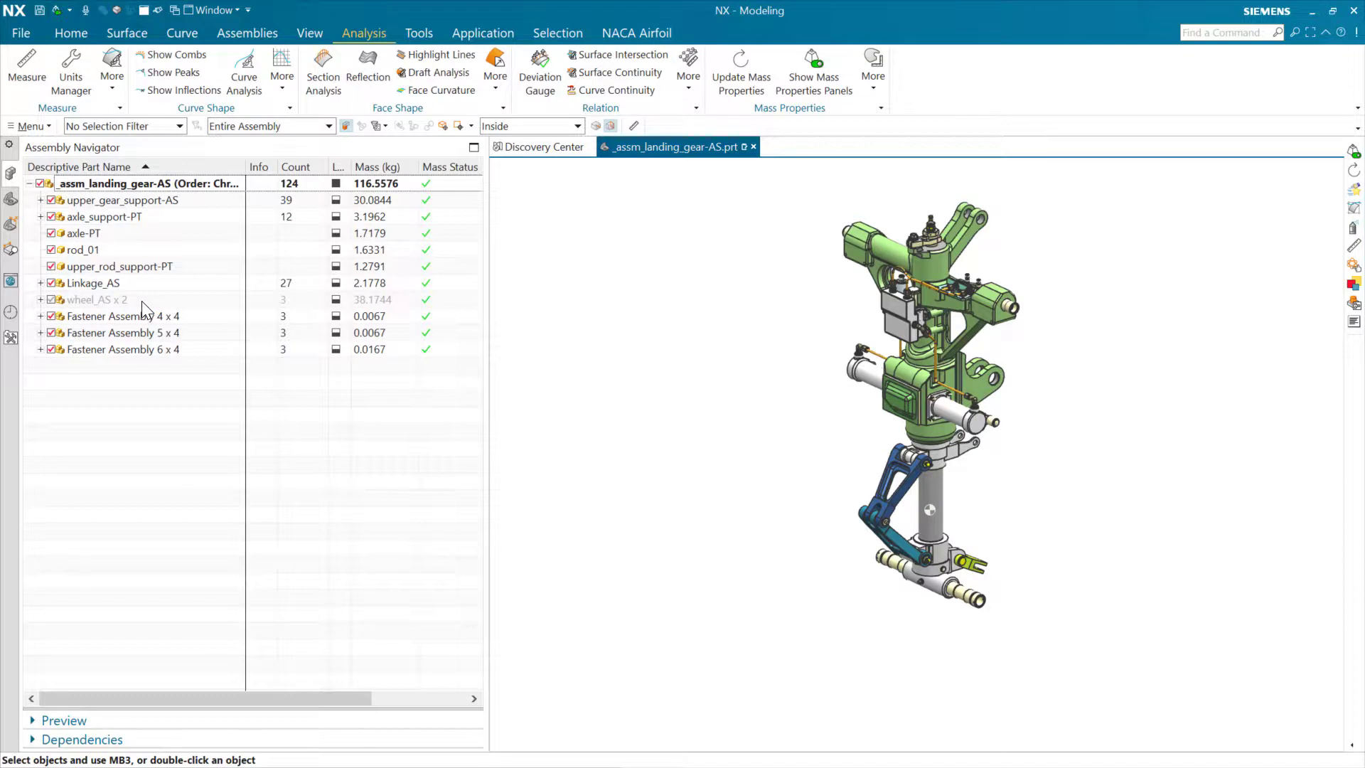
left_click(51, 299)
left_click(50, 298)
left_click(50, 299)
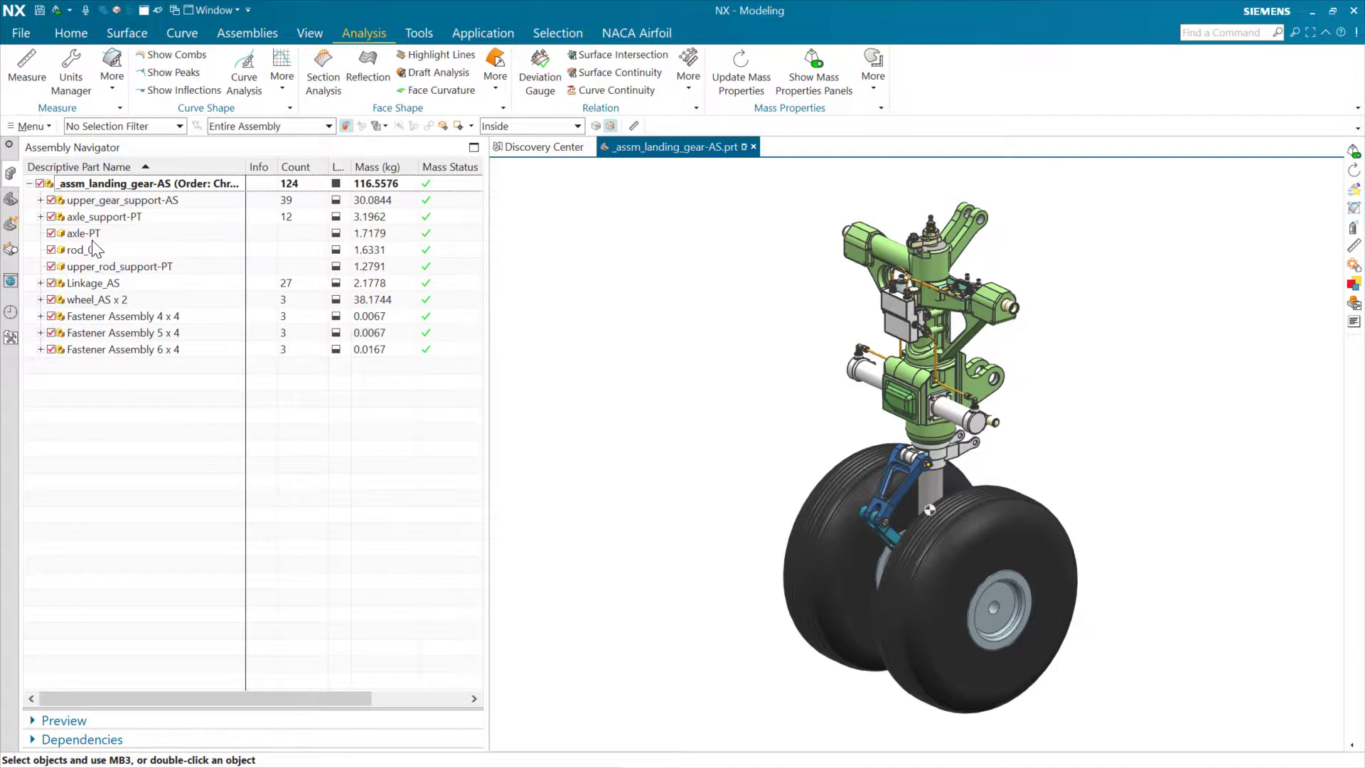
left_click(50, 299)
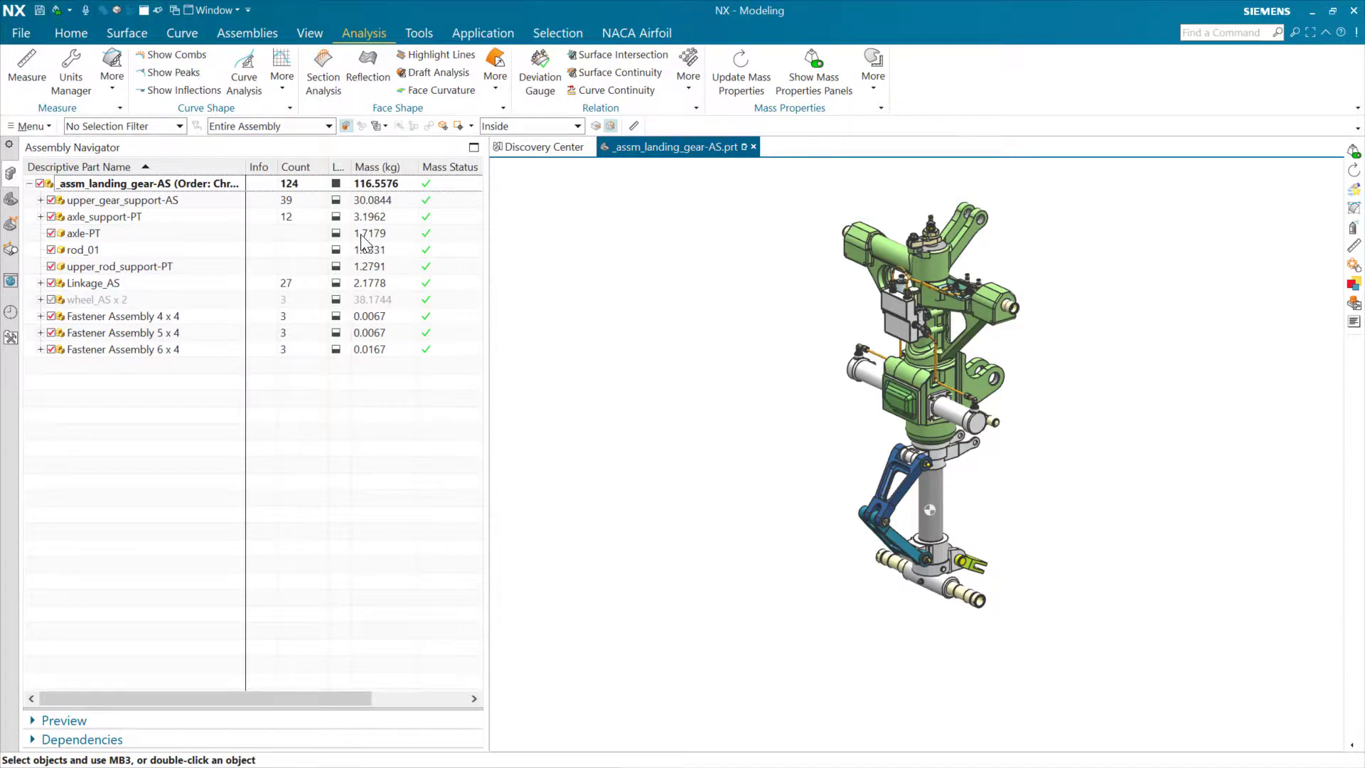
- Try replacing the reference set of the axle-PT component with Empty
right_click(158, 235)
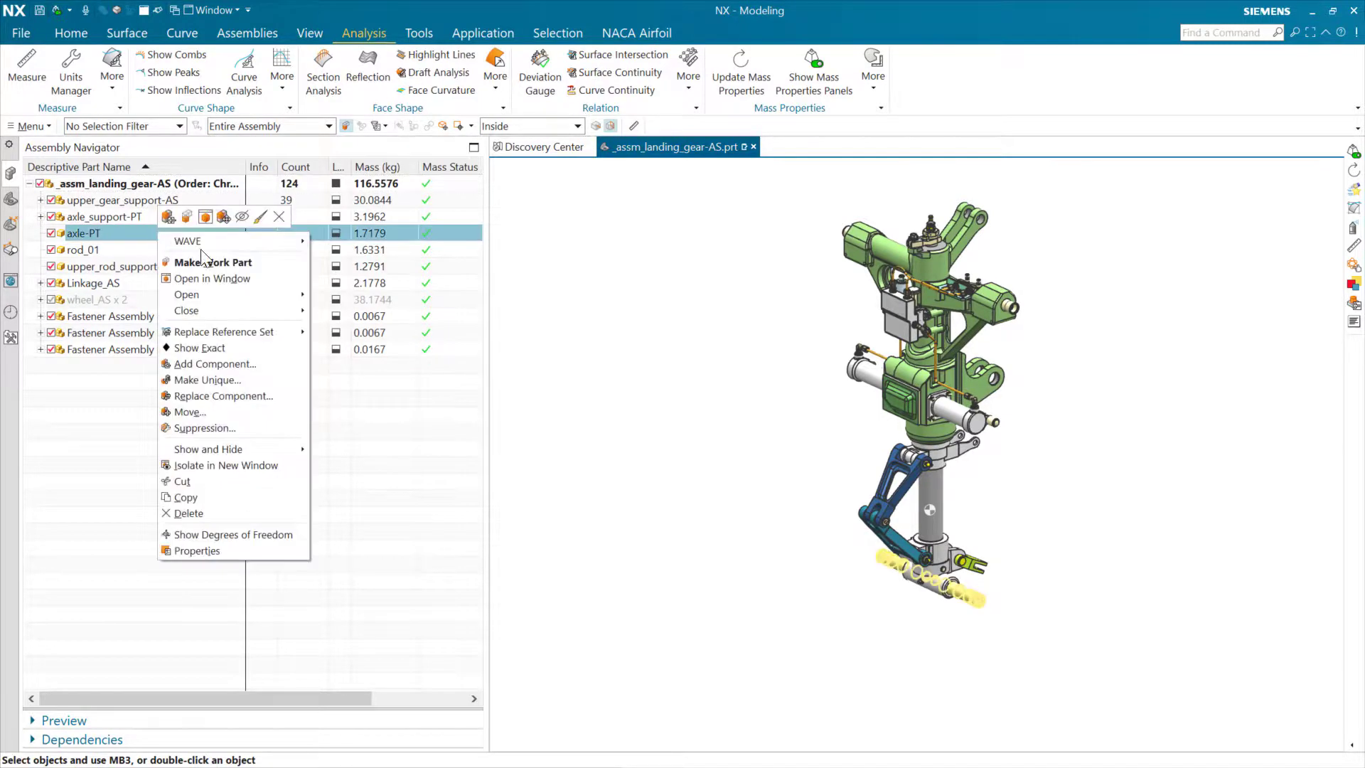
mouse_move(271, 331)
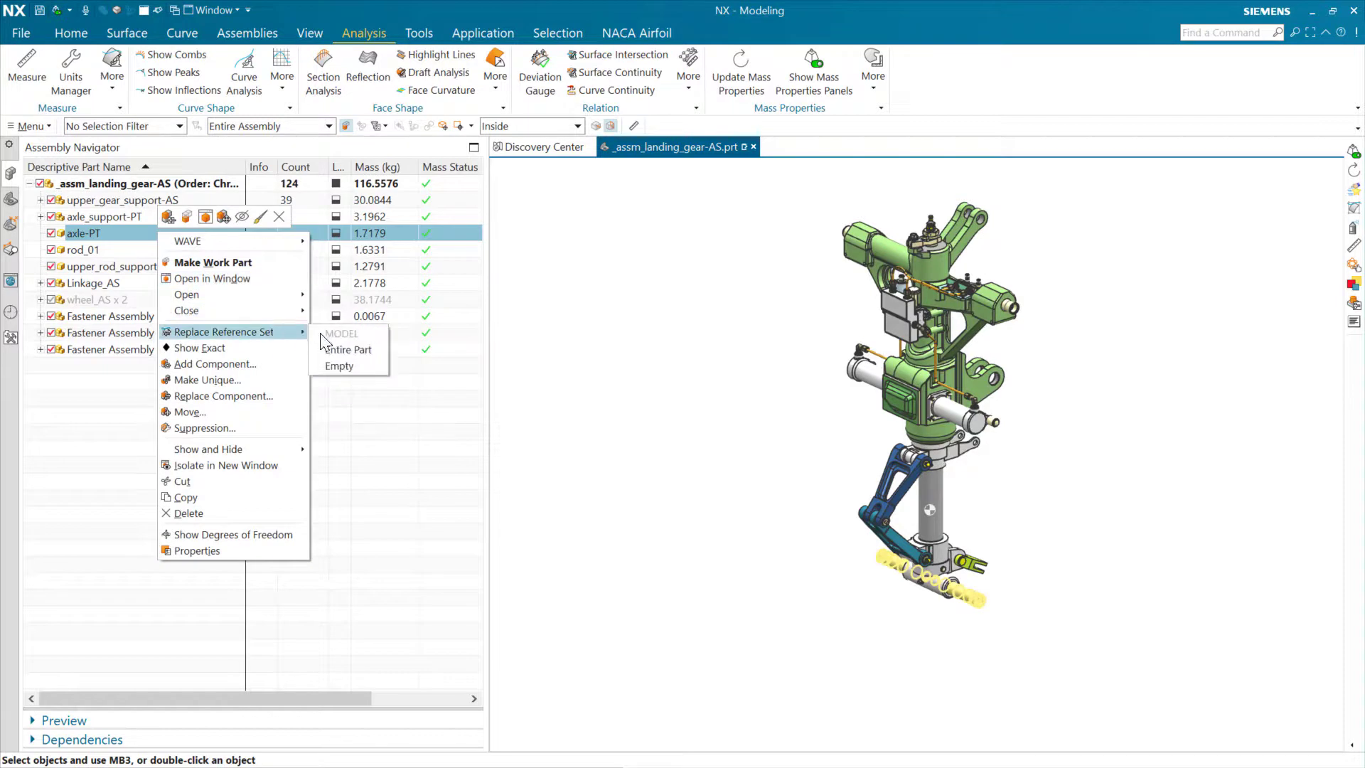
left_click(366, 367)
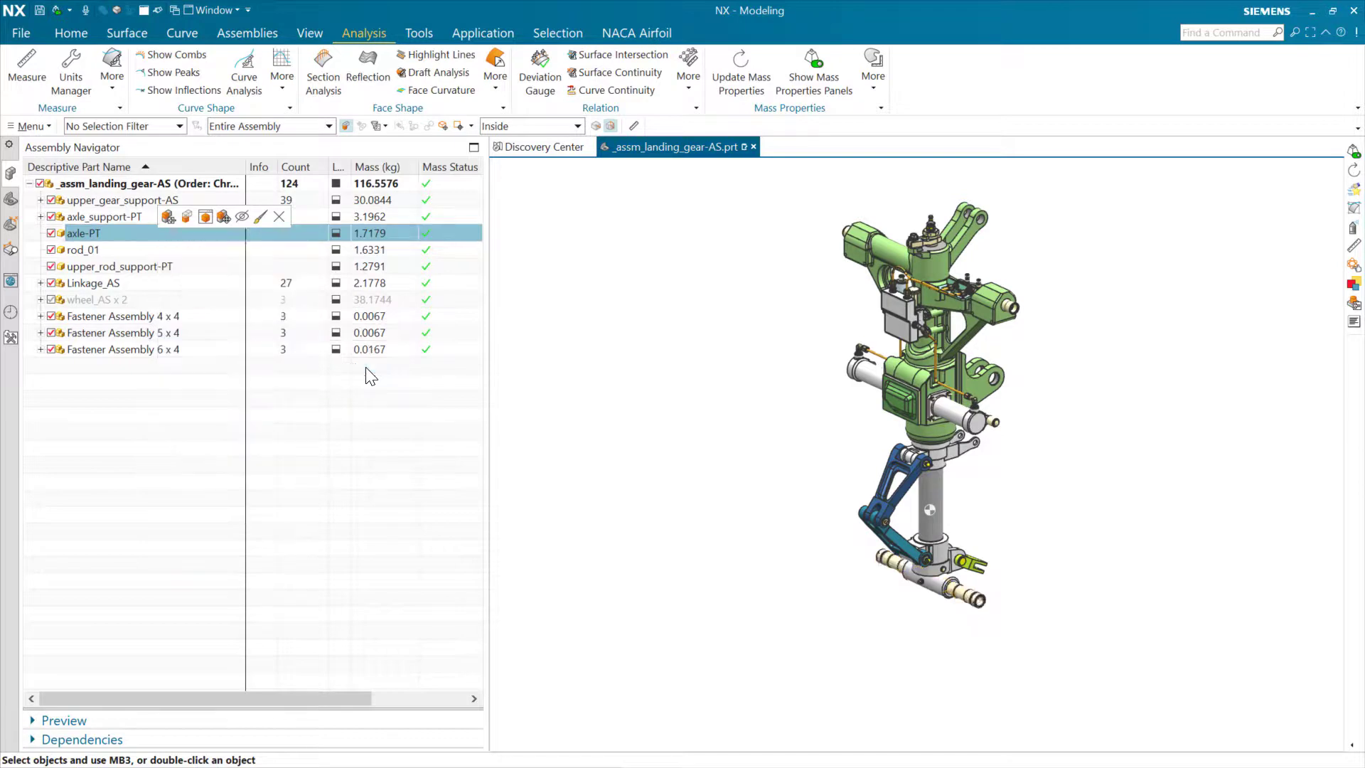
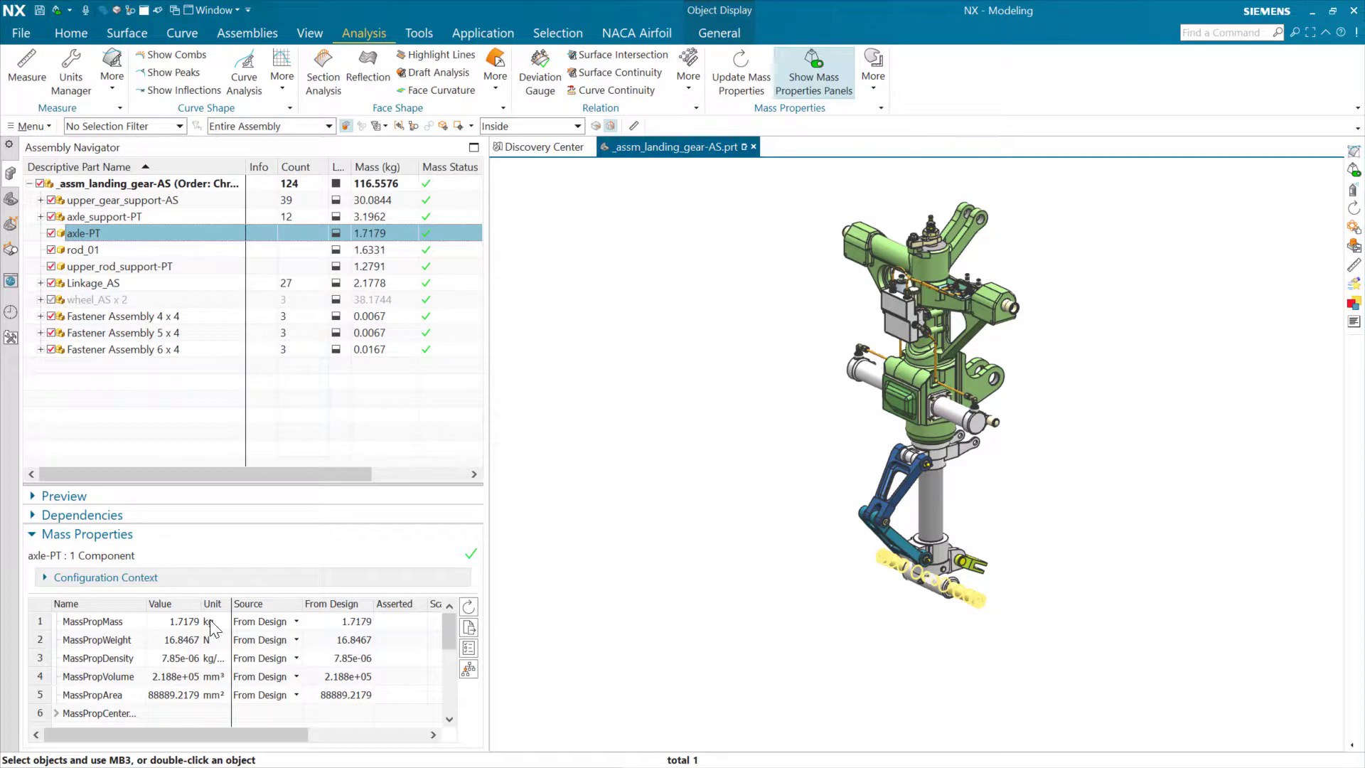
- Expand the configuration context of axle-PT's mass properties, and check it after replacing the component's reference set with Empty
left_click(121, 591)
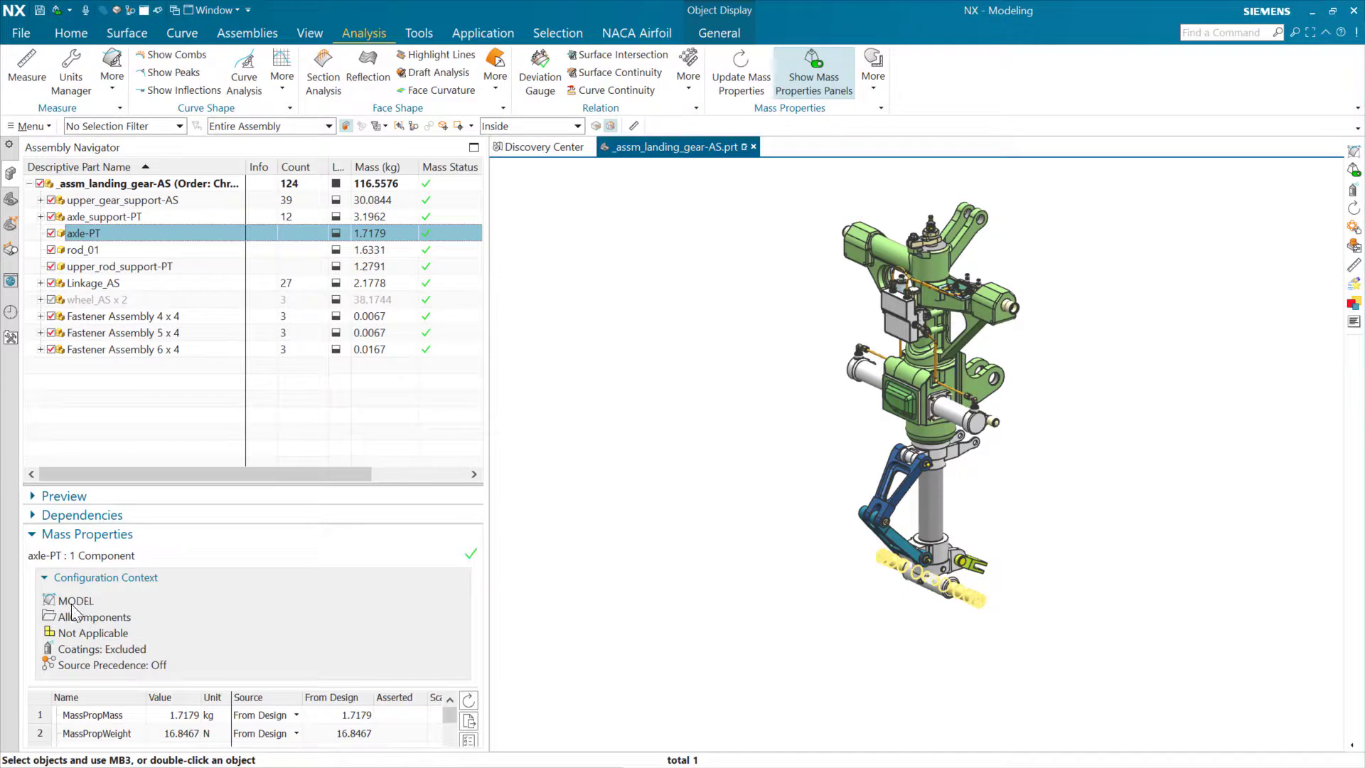
right_click(207, 230)
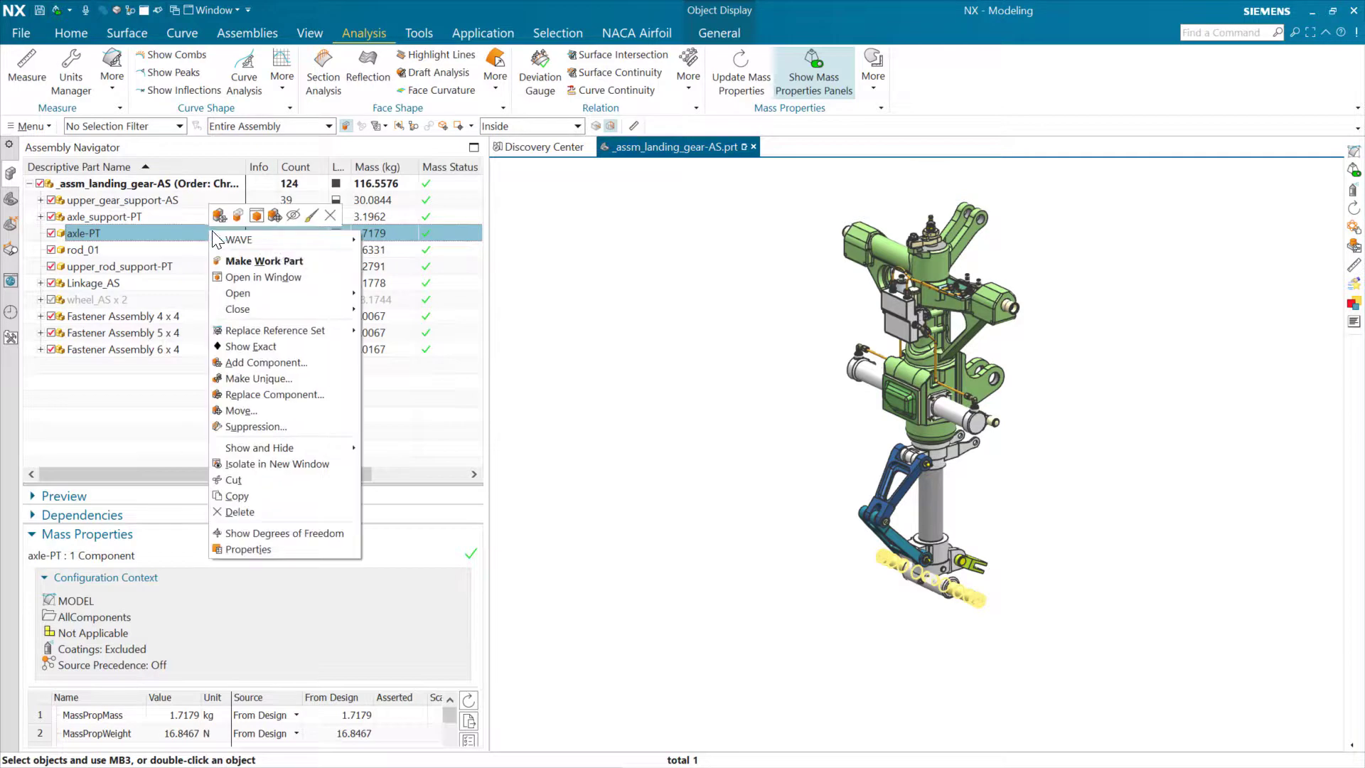
mouse_move(324, 332)
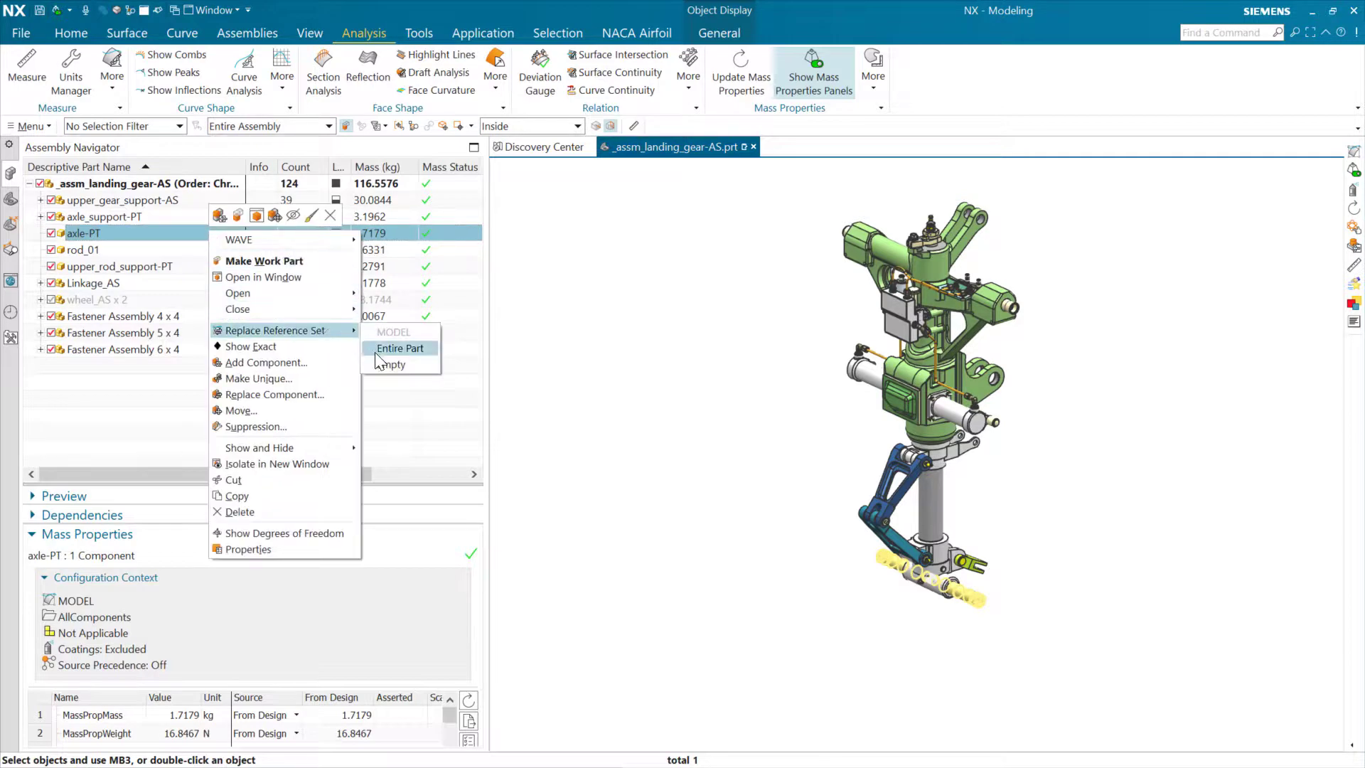
left_click(395, 363)
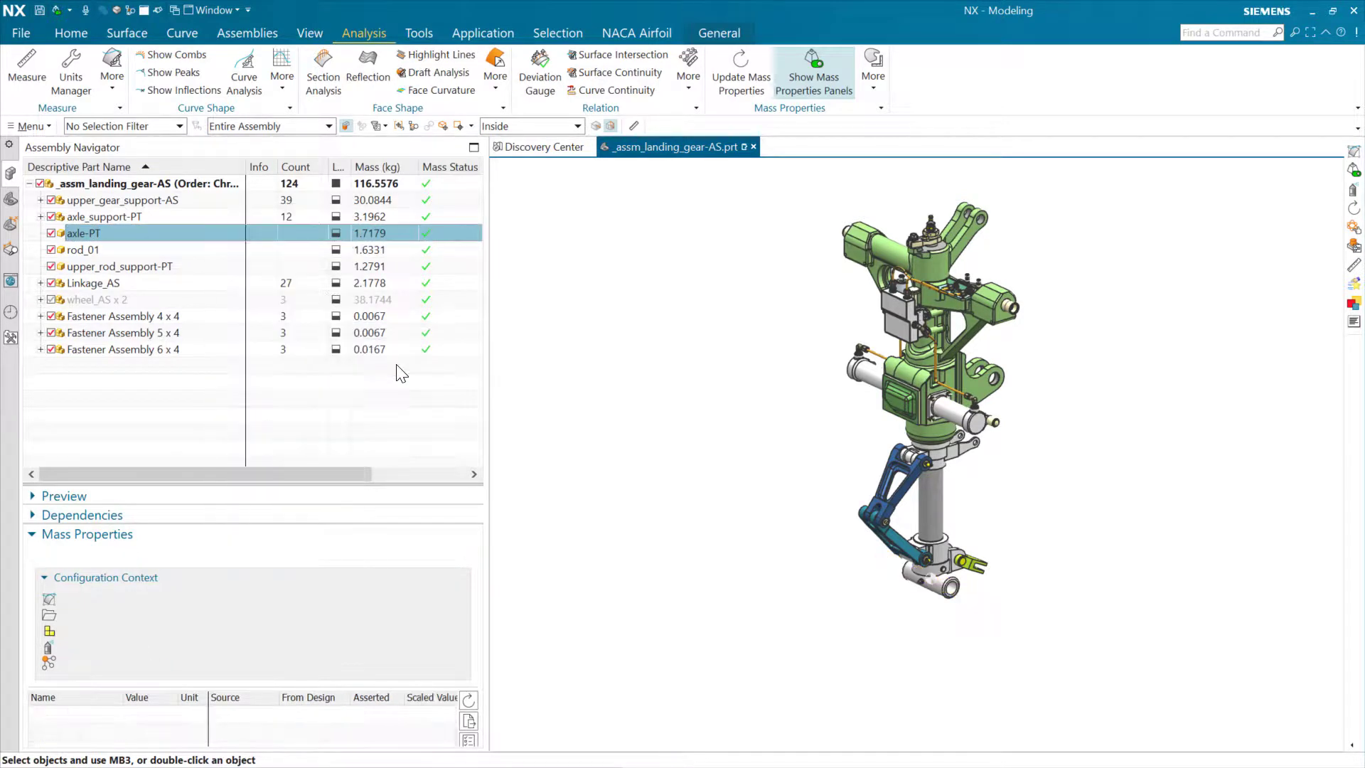
left_click(164, 235)
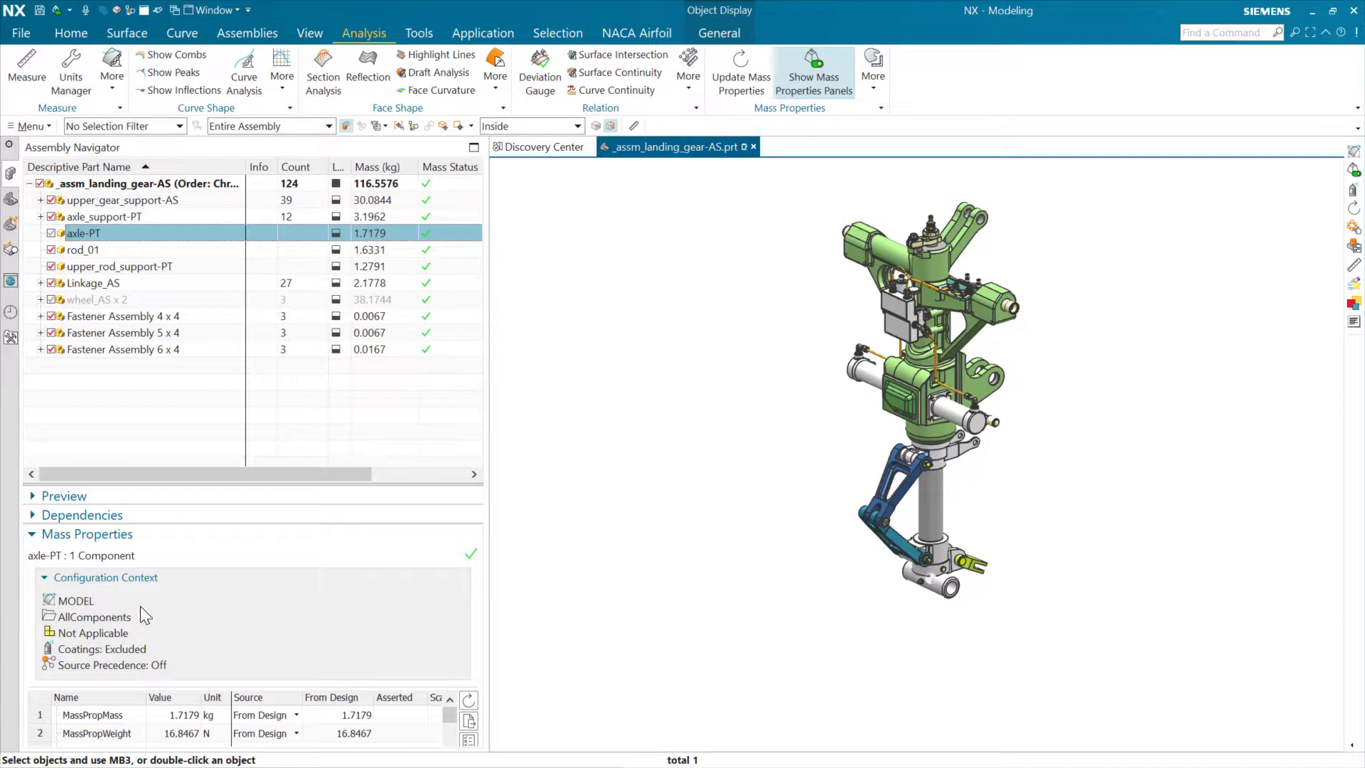
- Restore the axle-PT component's reference set to MODEL
right_click(201, 233)
mouse_move(305, 335)
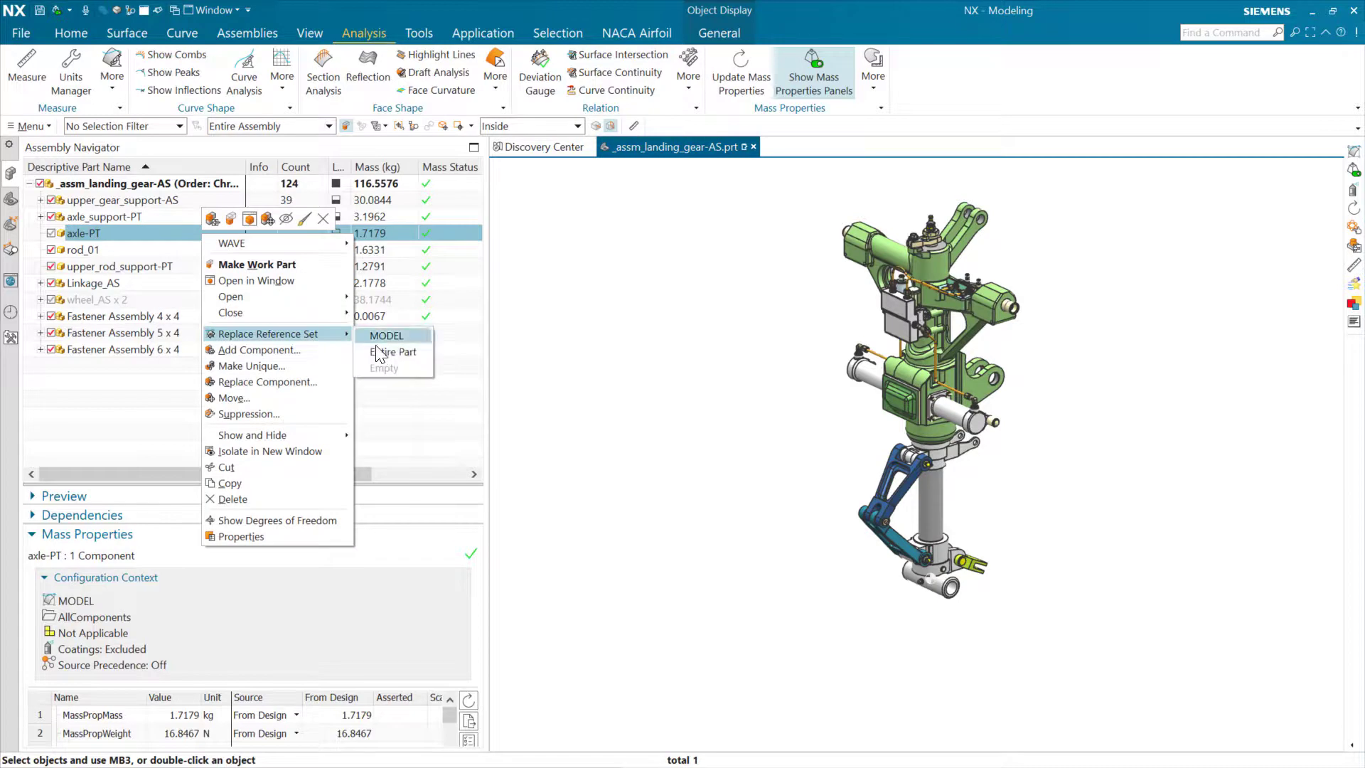
left_click(385, 339)
scroll(1050, 510, "up", 5)
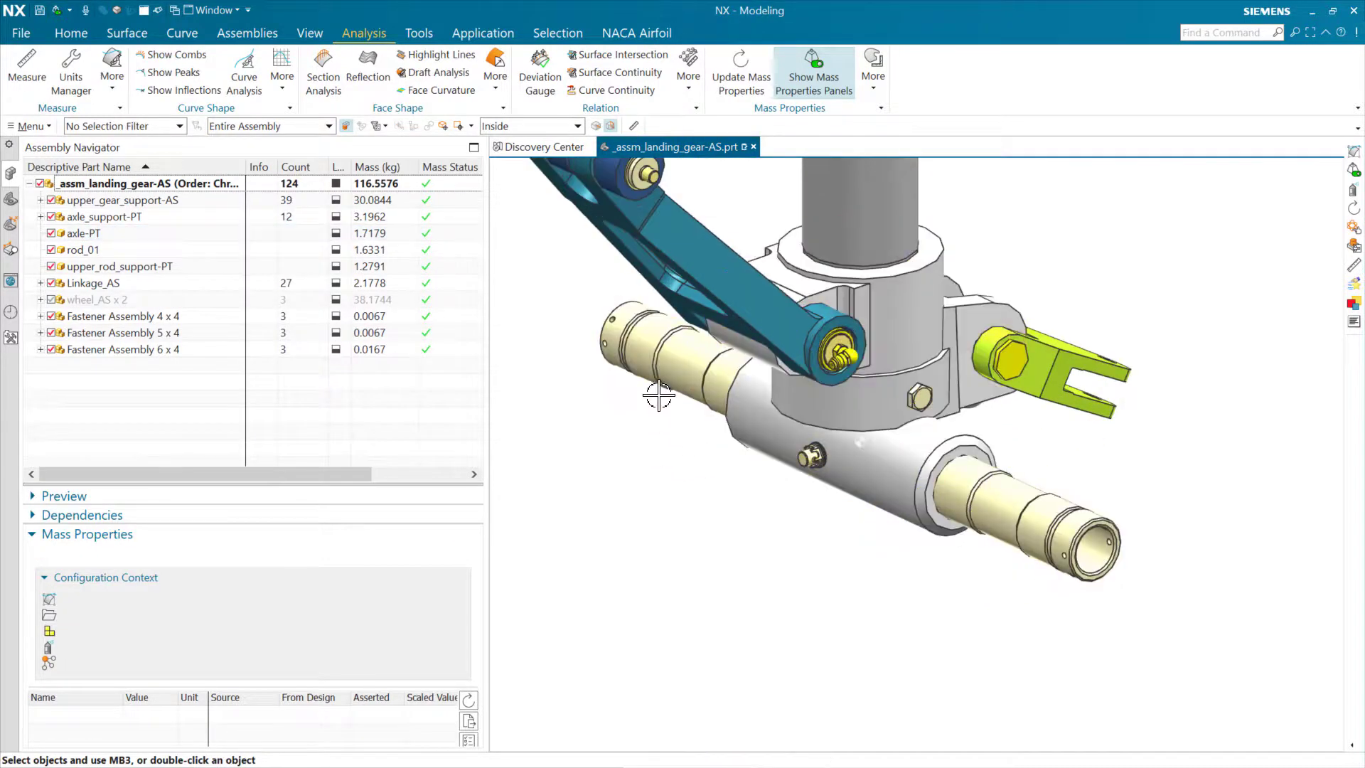
- Replace the reference set of axle-PT with Entire Part and check the configuration context of its mass properties
right_click(142, 235)
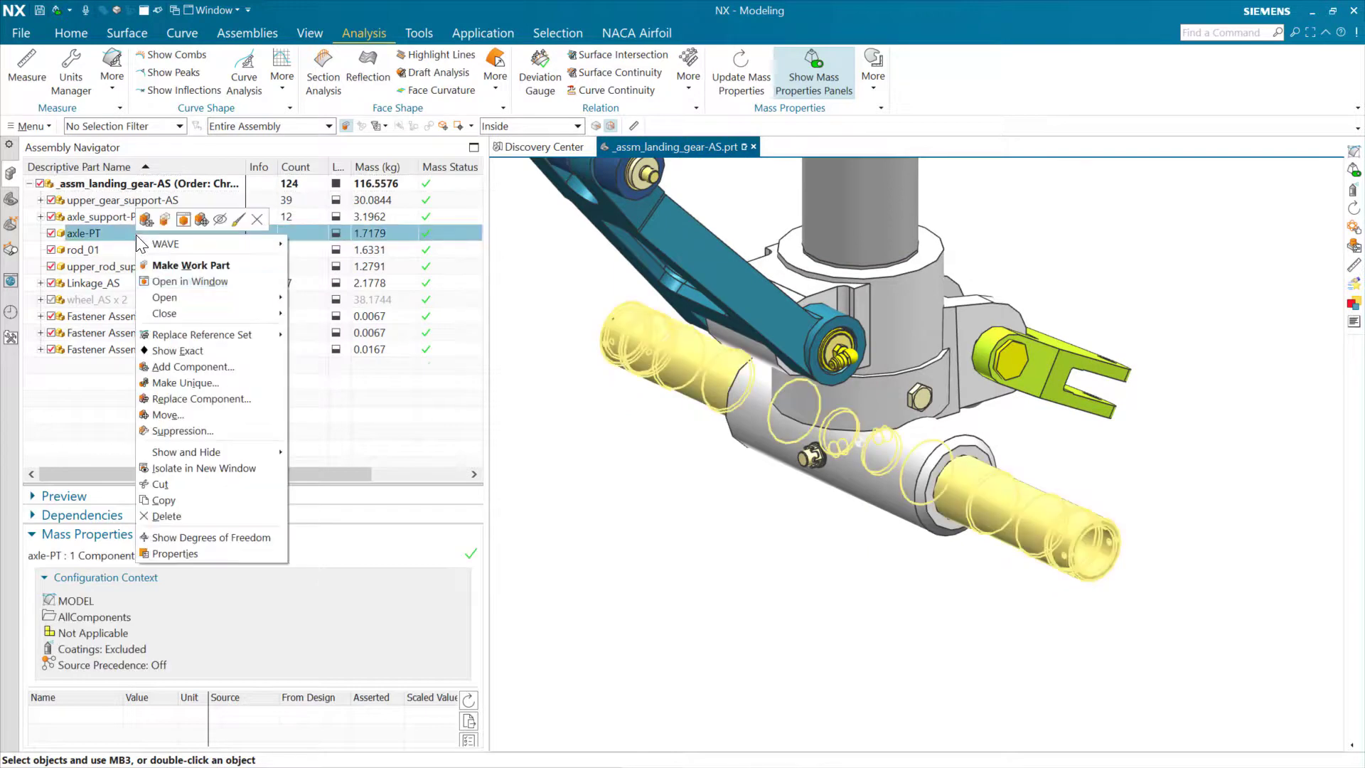
mouse_move(250, 334)
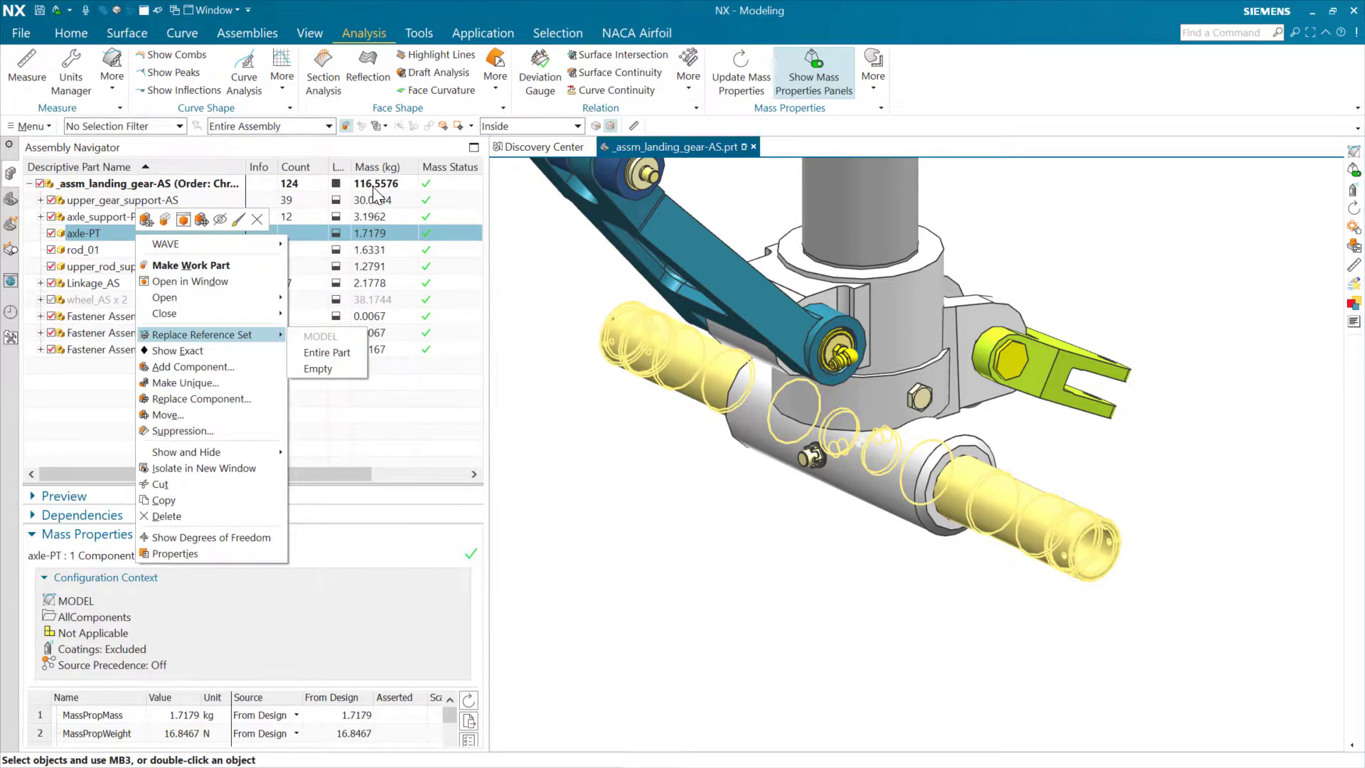
left_click(348, 350)
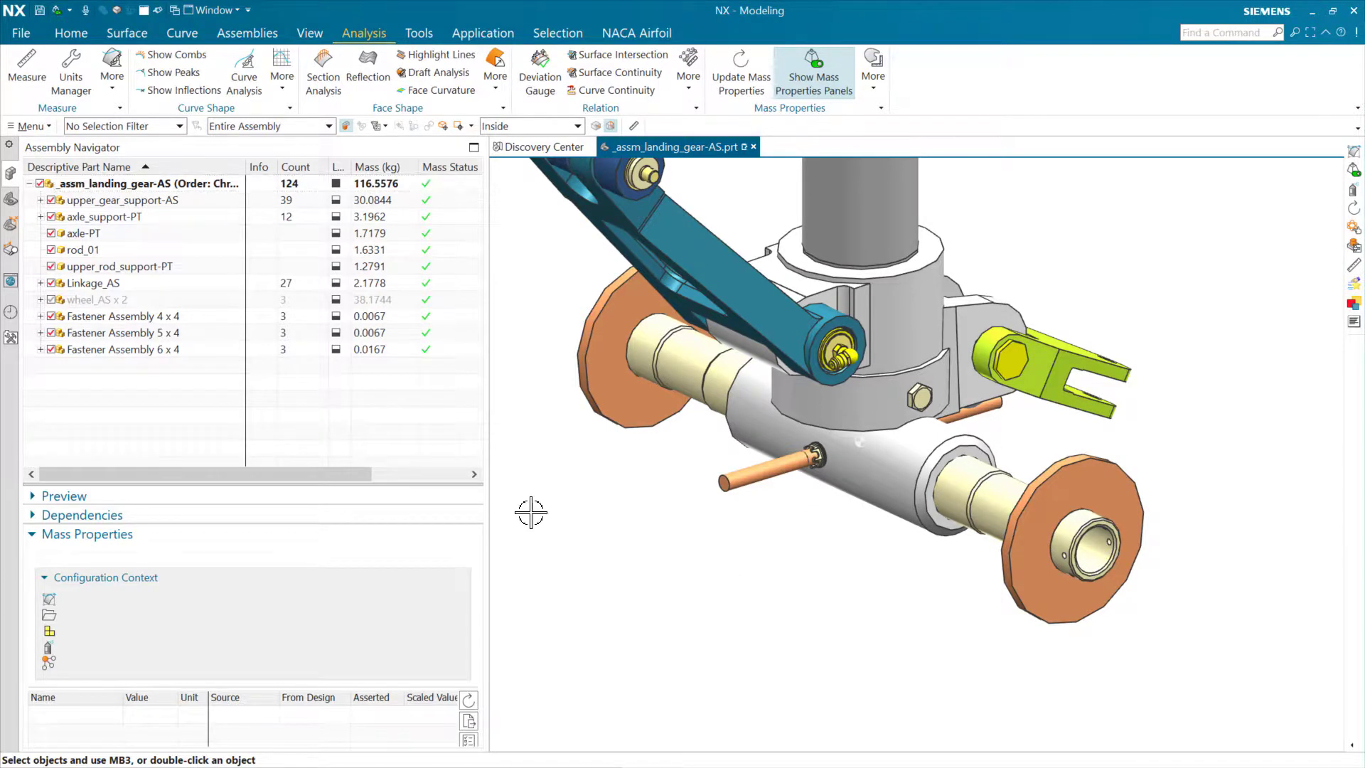
left_click(99, 237)
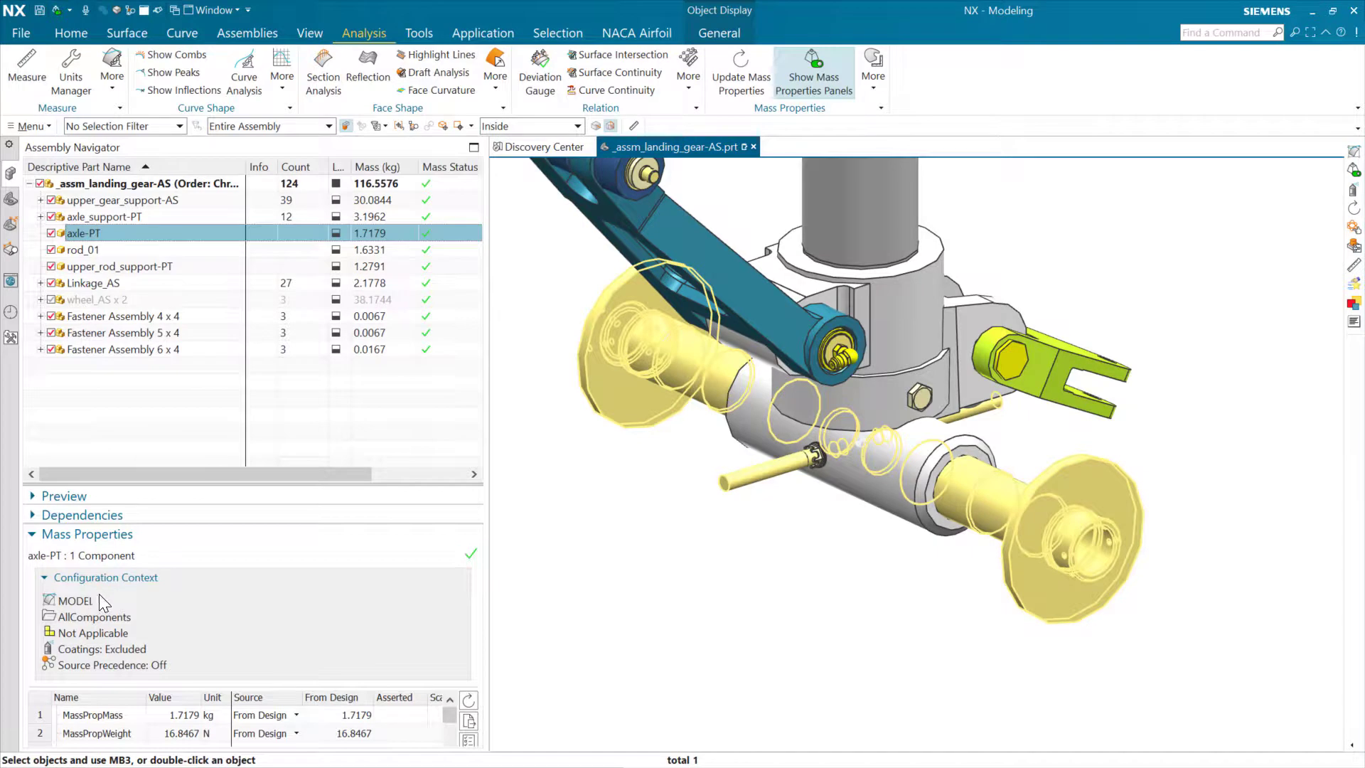
left_click(655, 503)
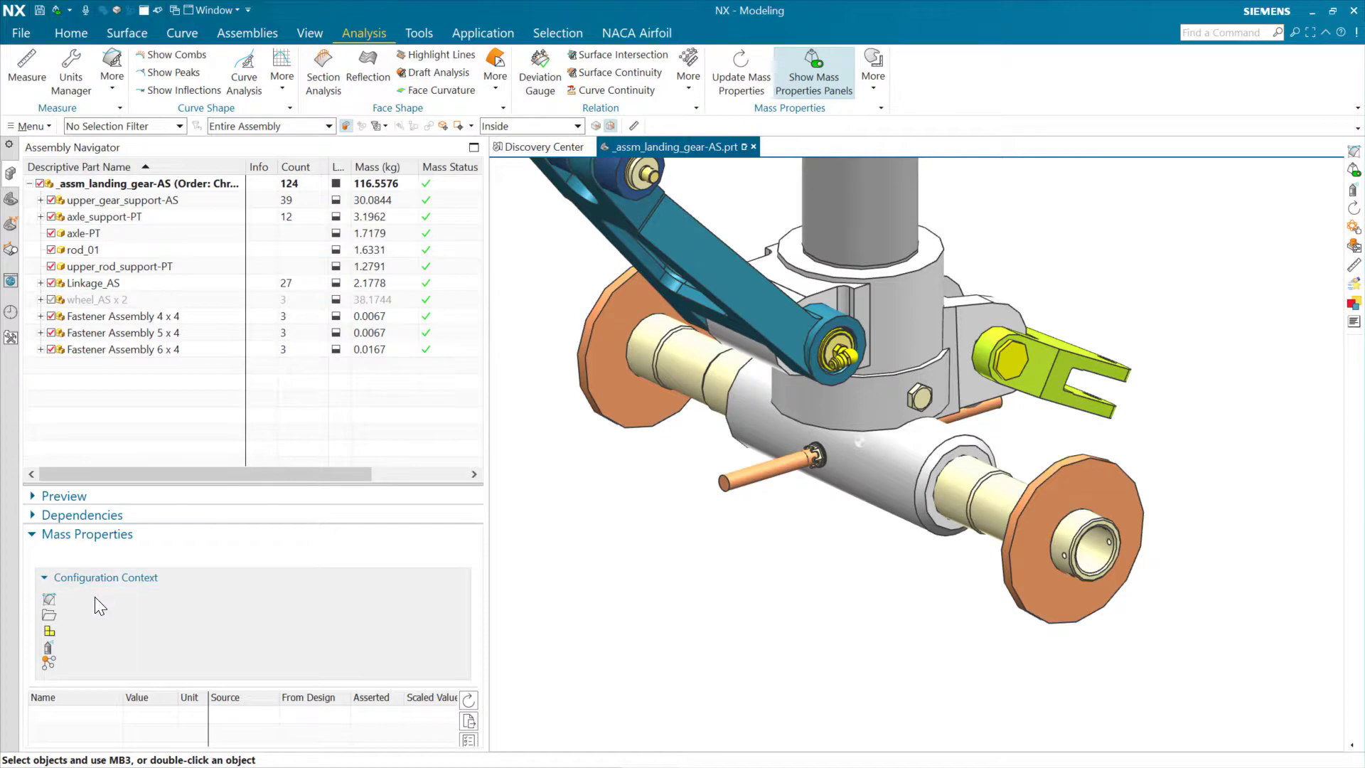
left_click(85, 234)
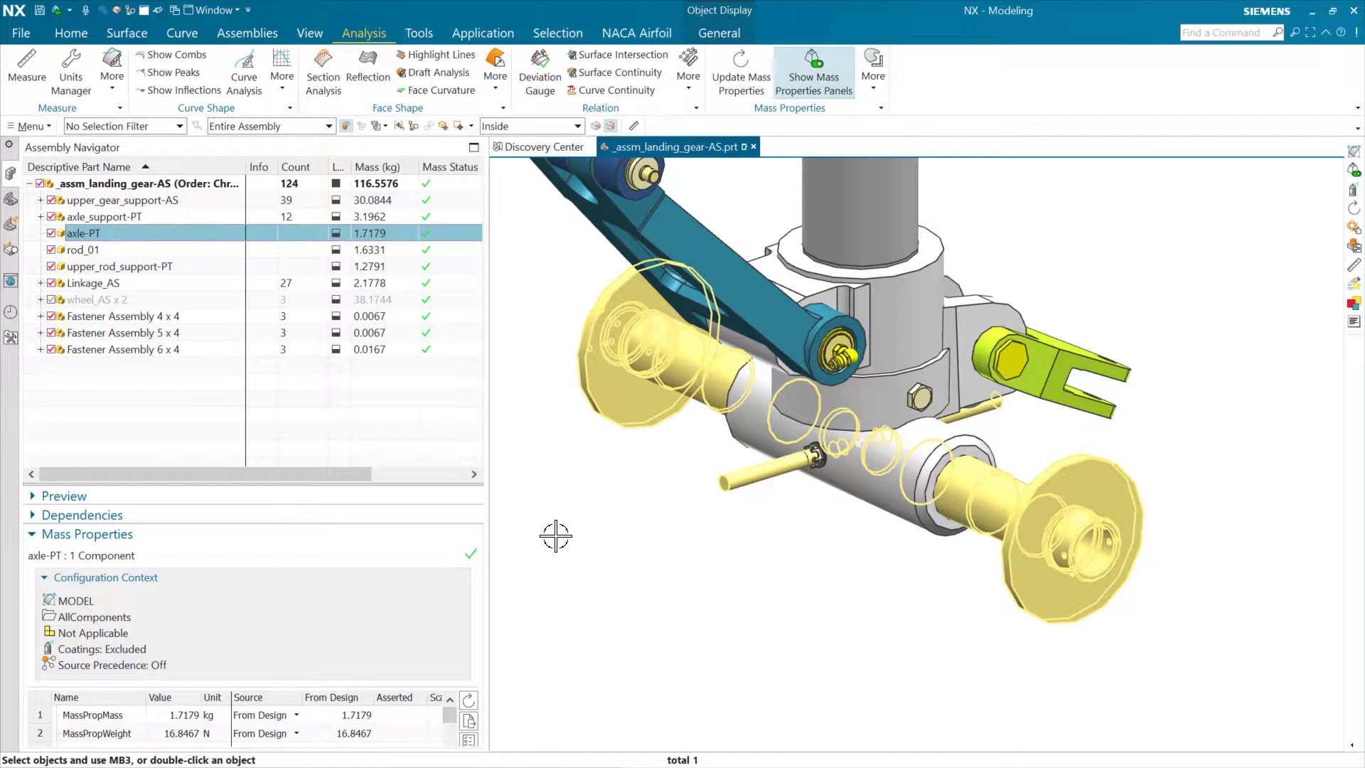
key("Escape")
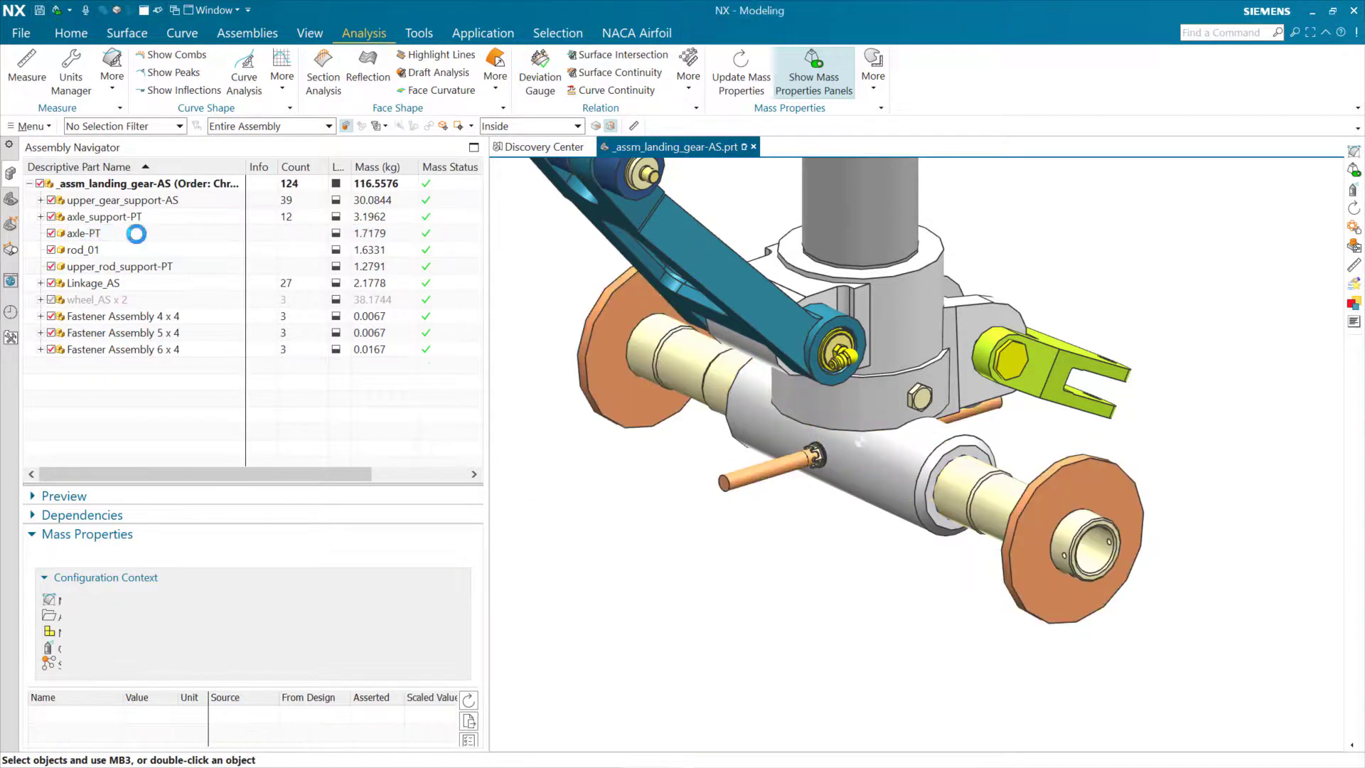
- Open axle-PT in its own window, review the end of its feature history, and show all its hidden bodies
left_click(138, 235)
right_click(139, 235)
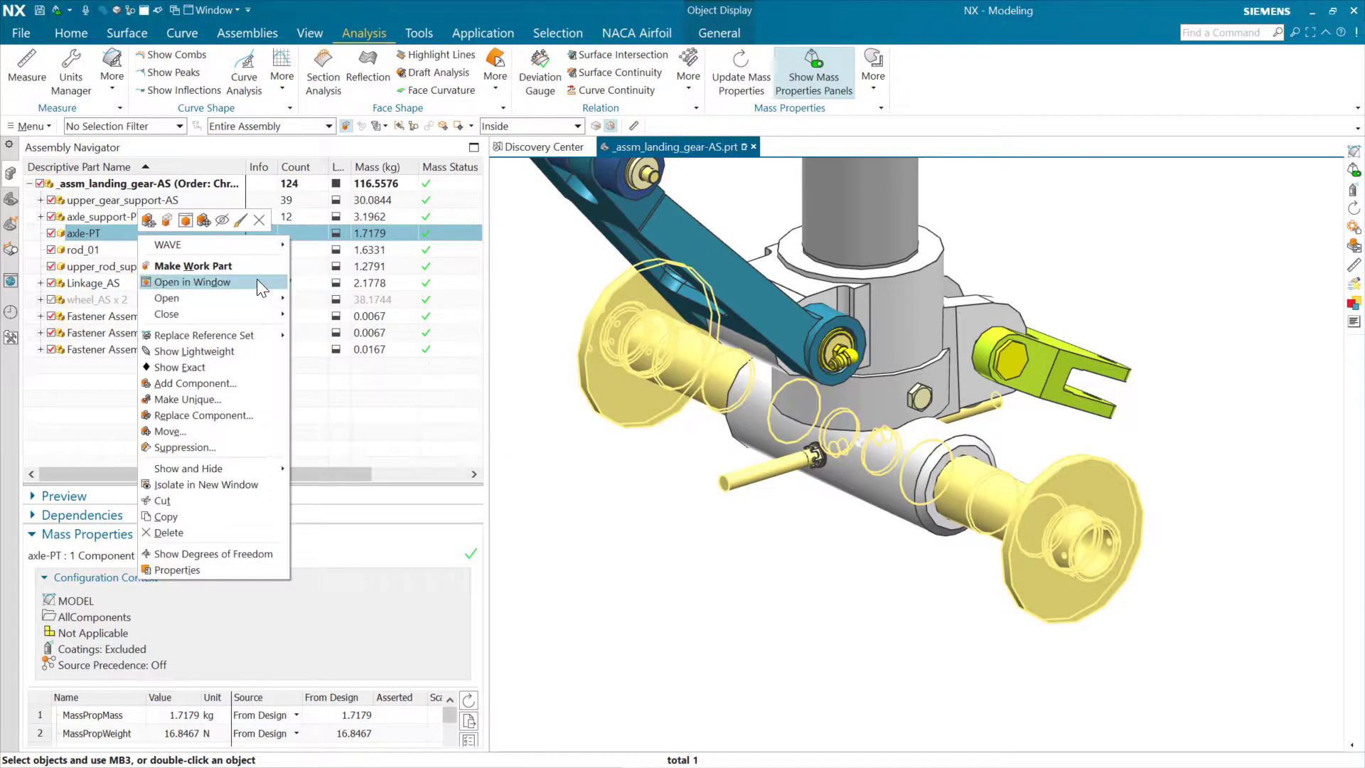
left_click(258, 281)
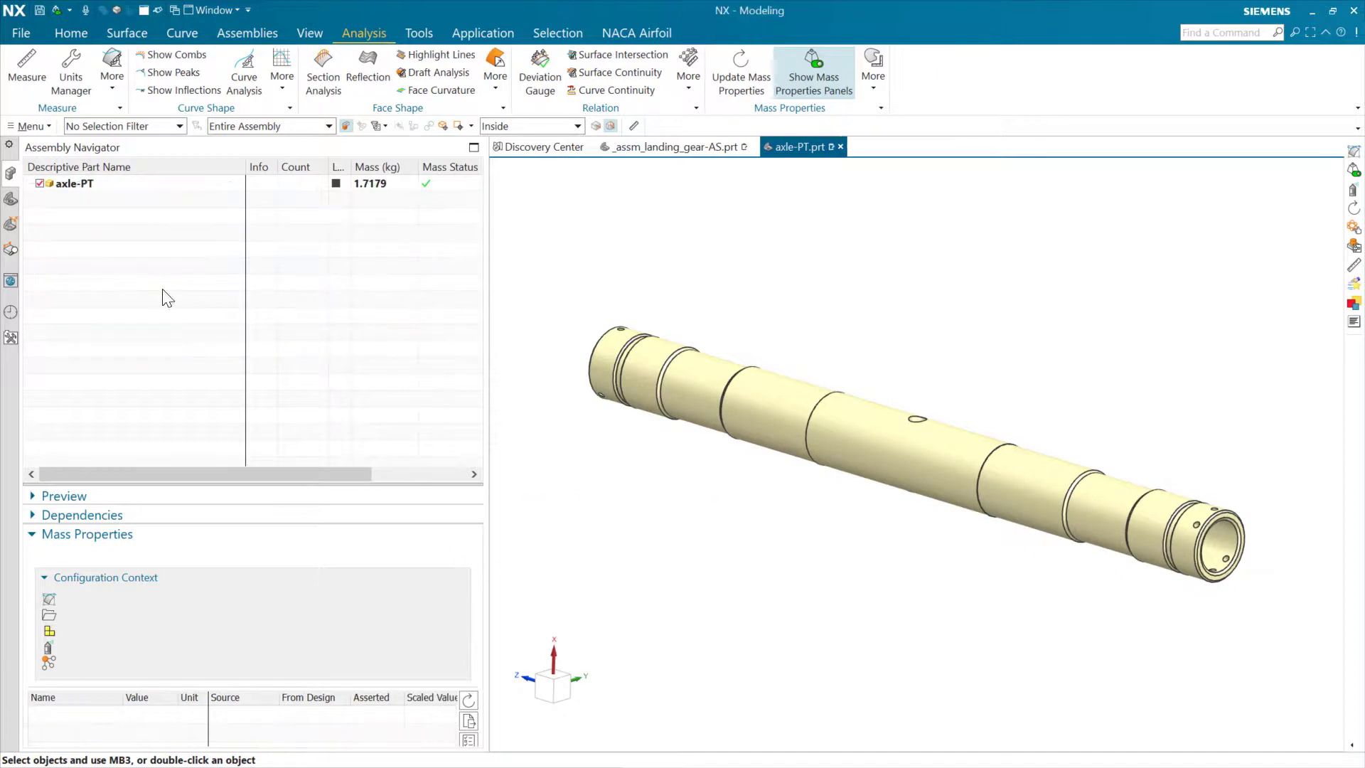
left_click(11, 200)
left_click_drag(477, 253, 468, 552)
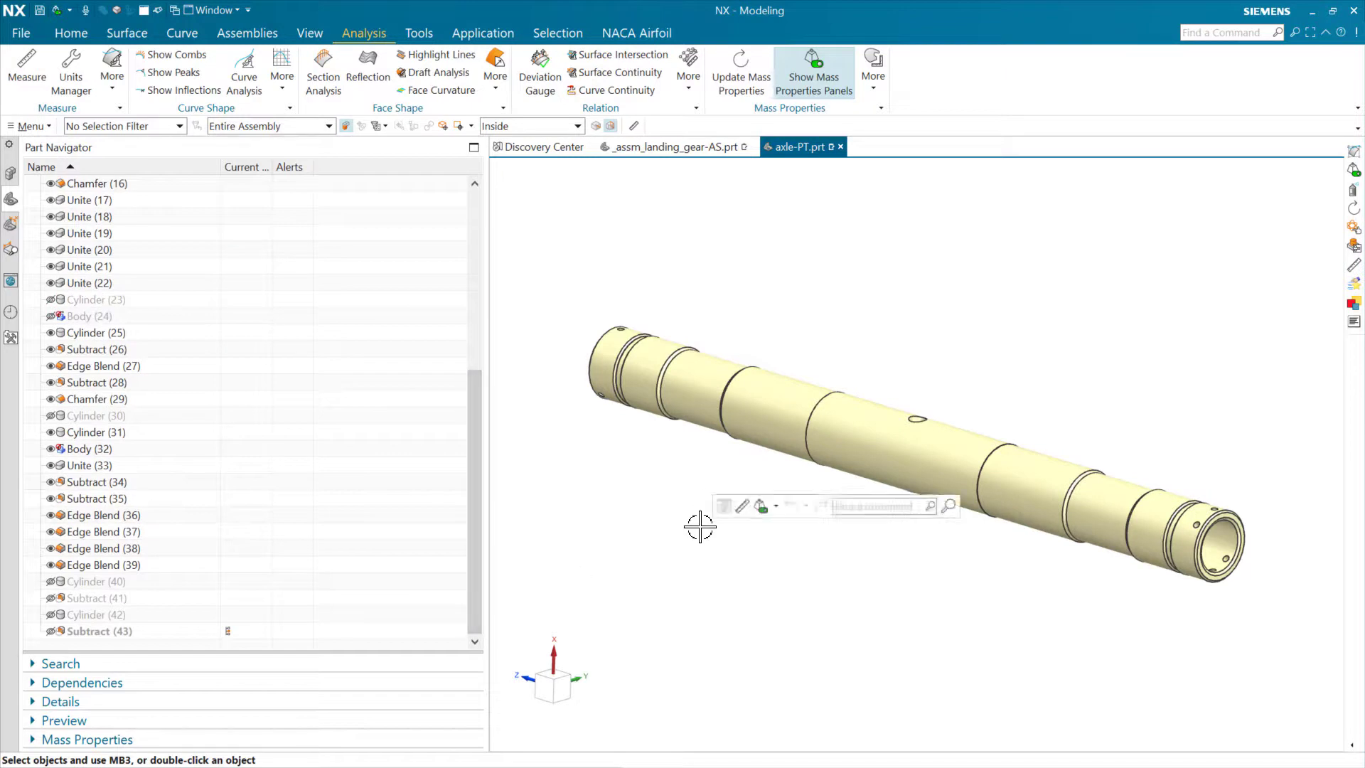
key("ctrl+shift+u")
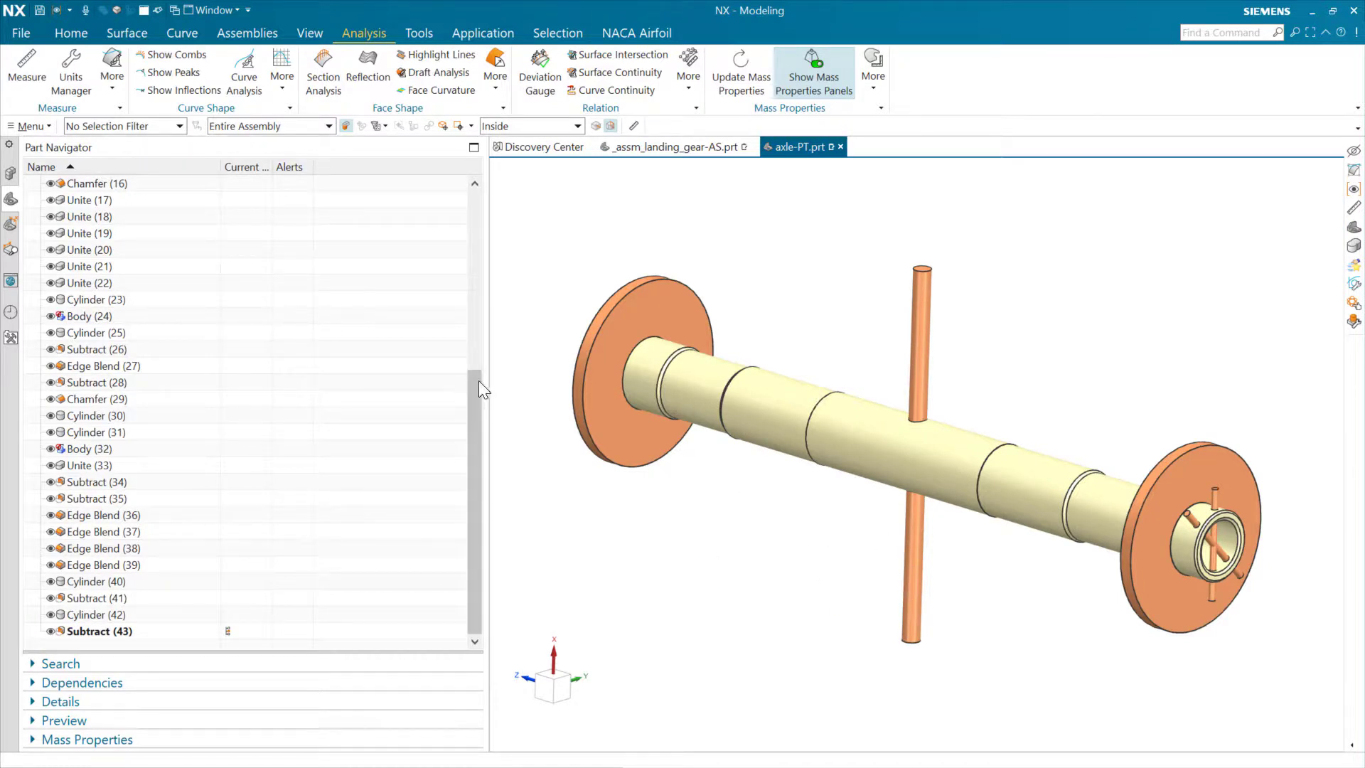
- Examine which bodies belong to the Model and Entire Part reference sets of axle-PT
left_click(245, 35)
left_click(691, 75)
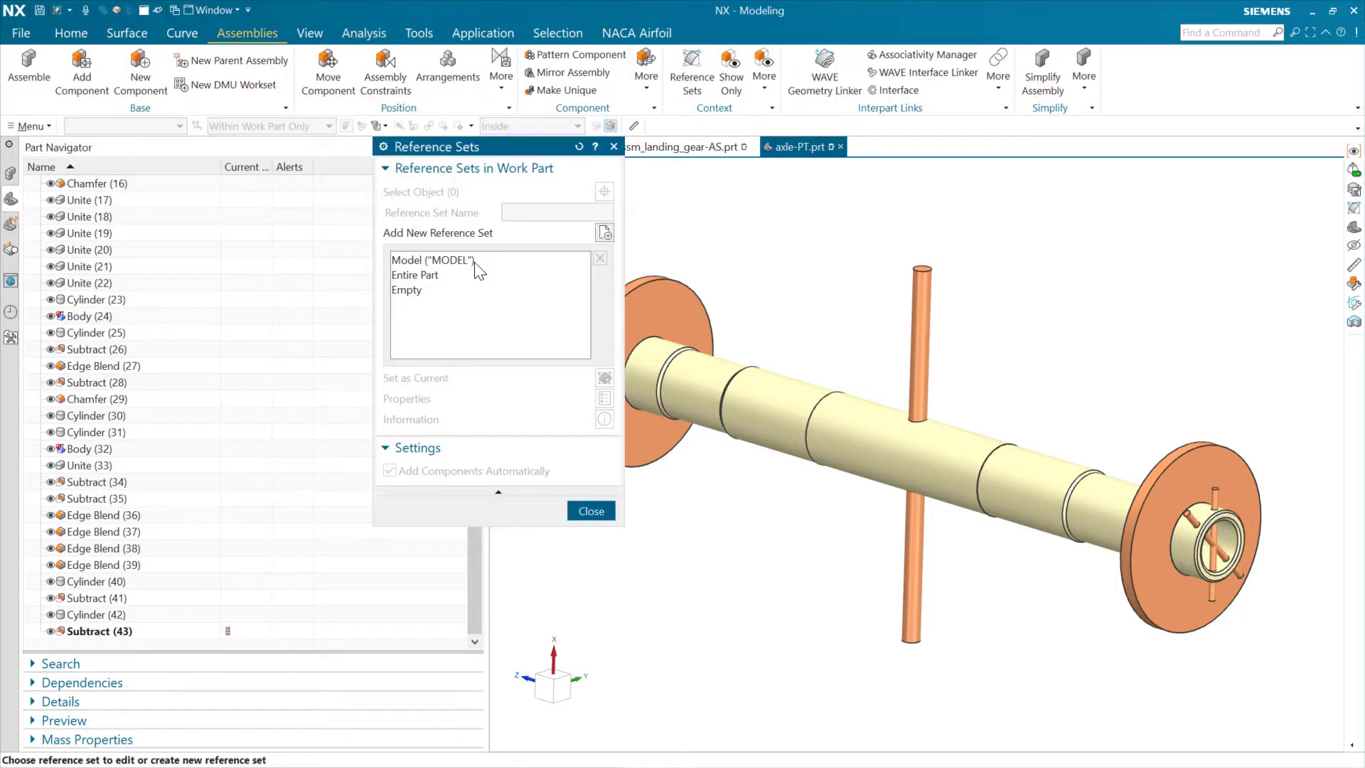
left_click(474, 262)
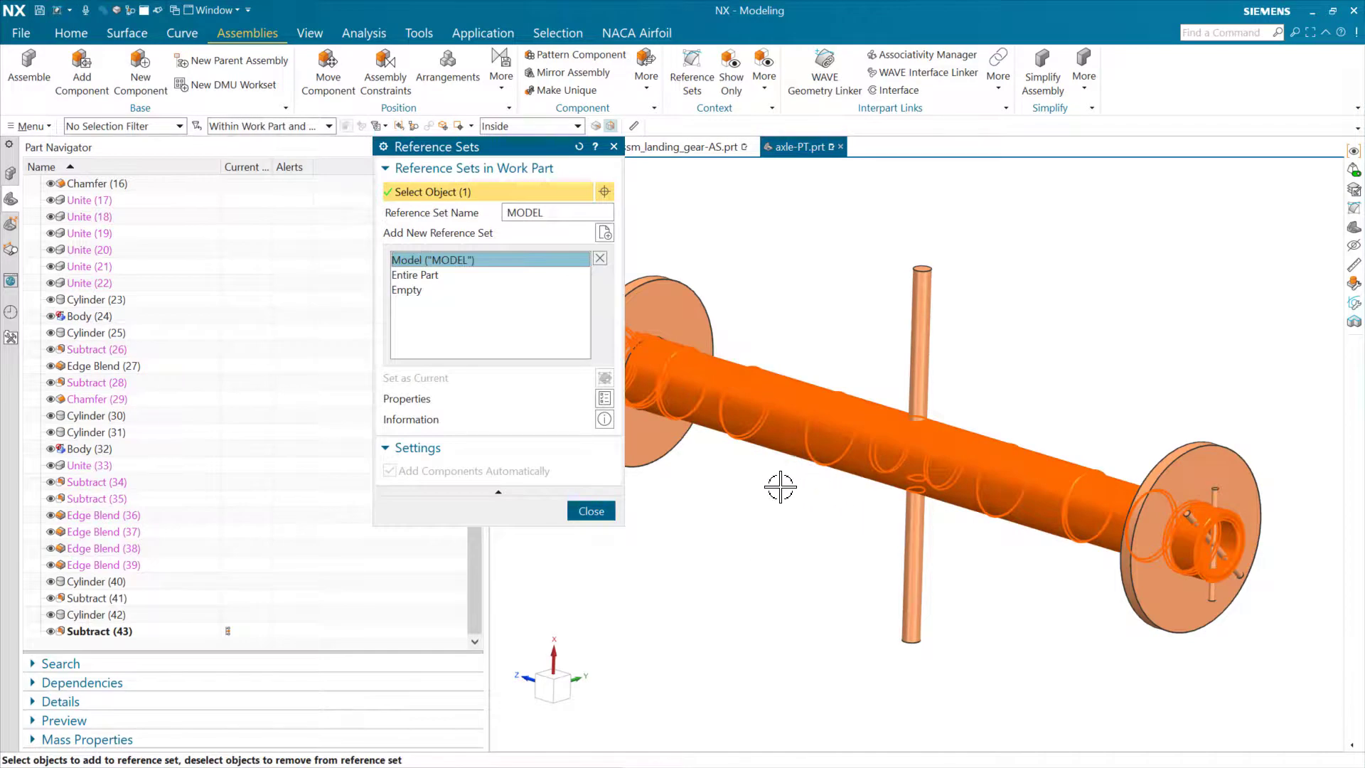
left_click(436, 274)
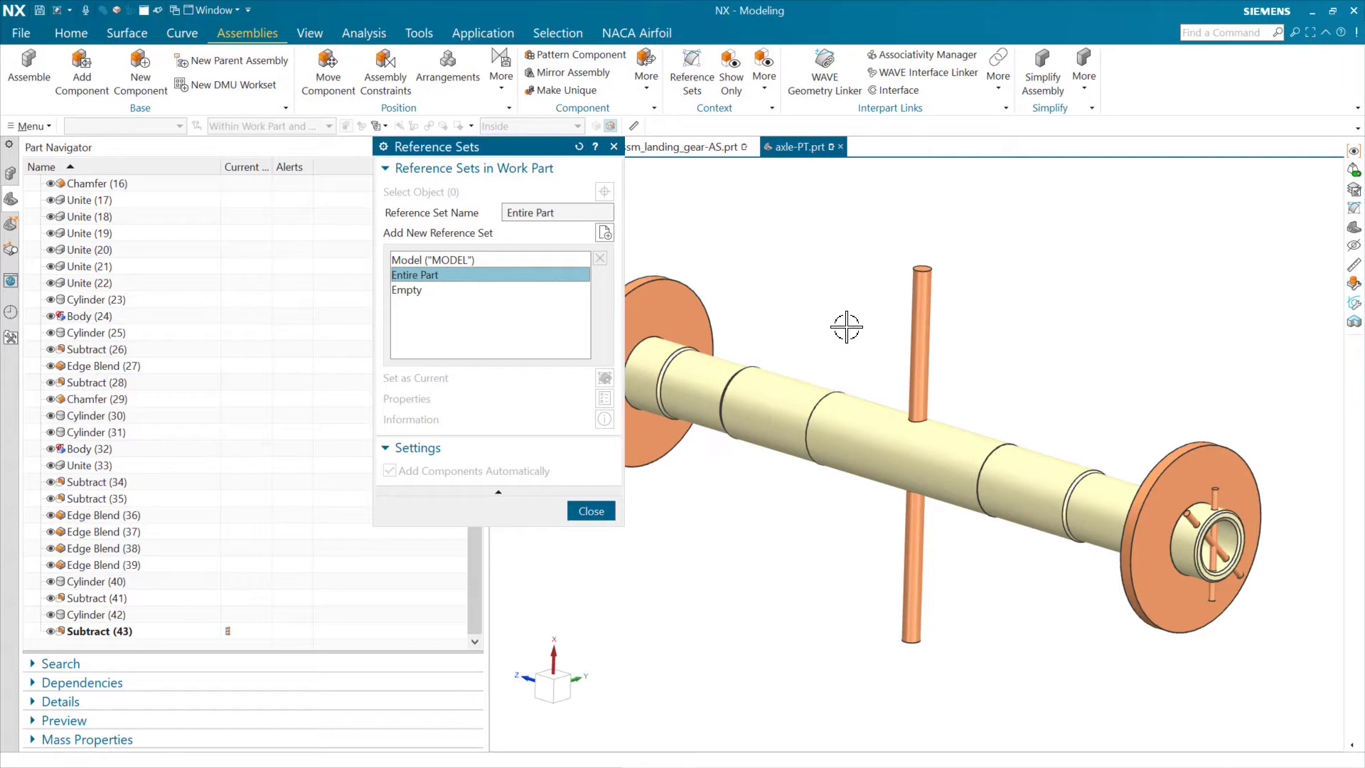
left_click(416, 260)
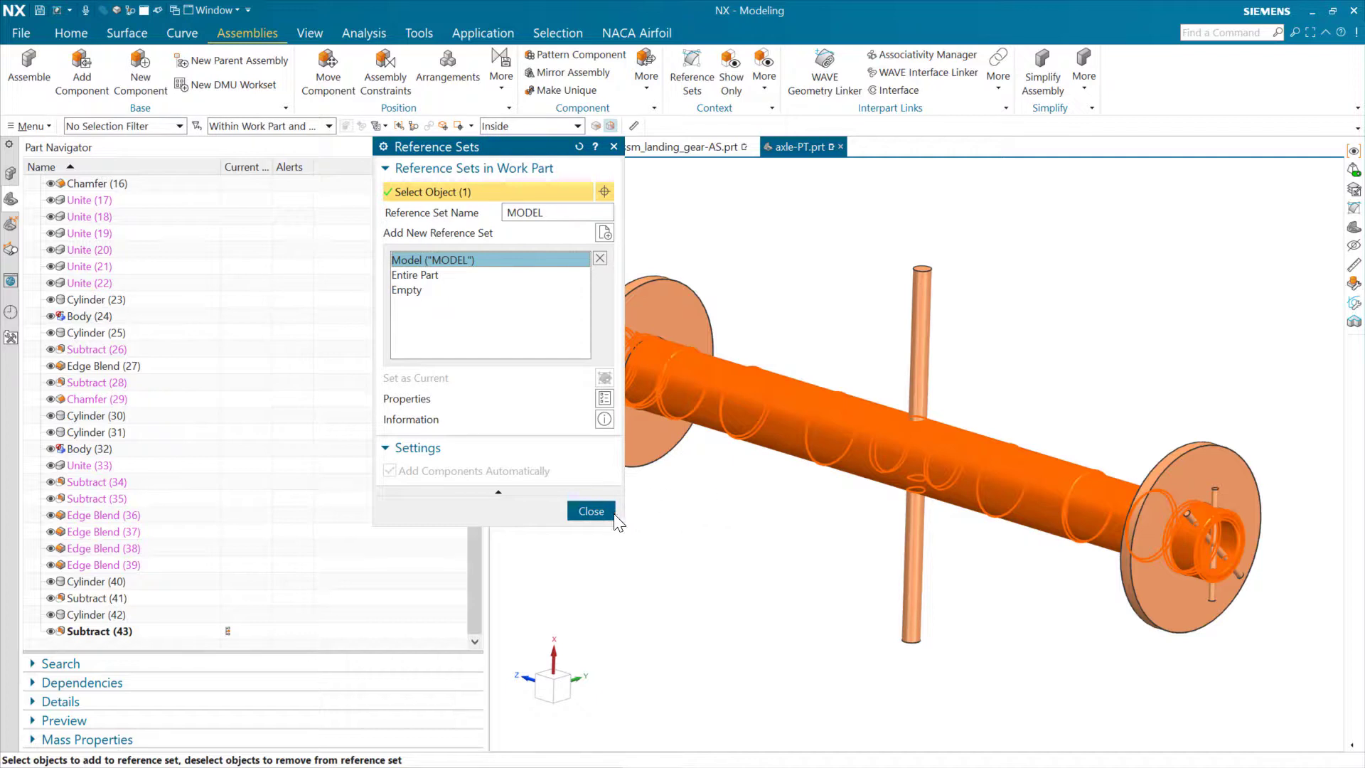
left_click(591, 511)
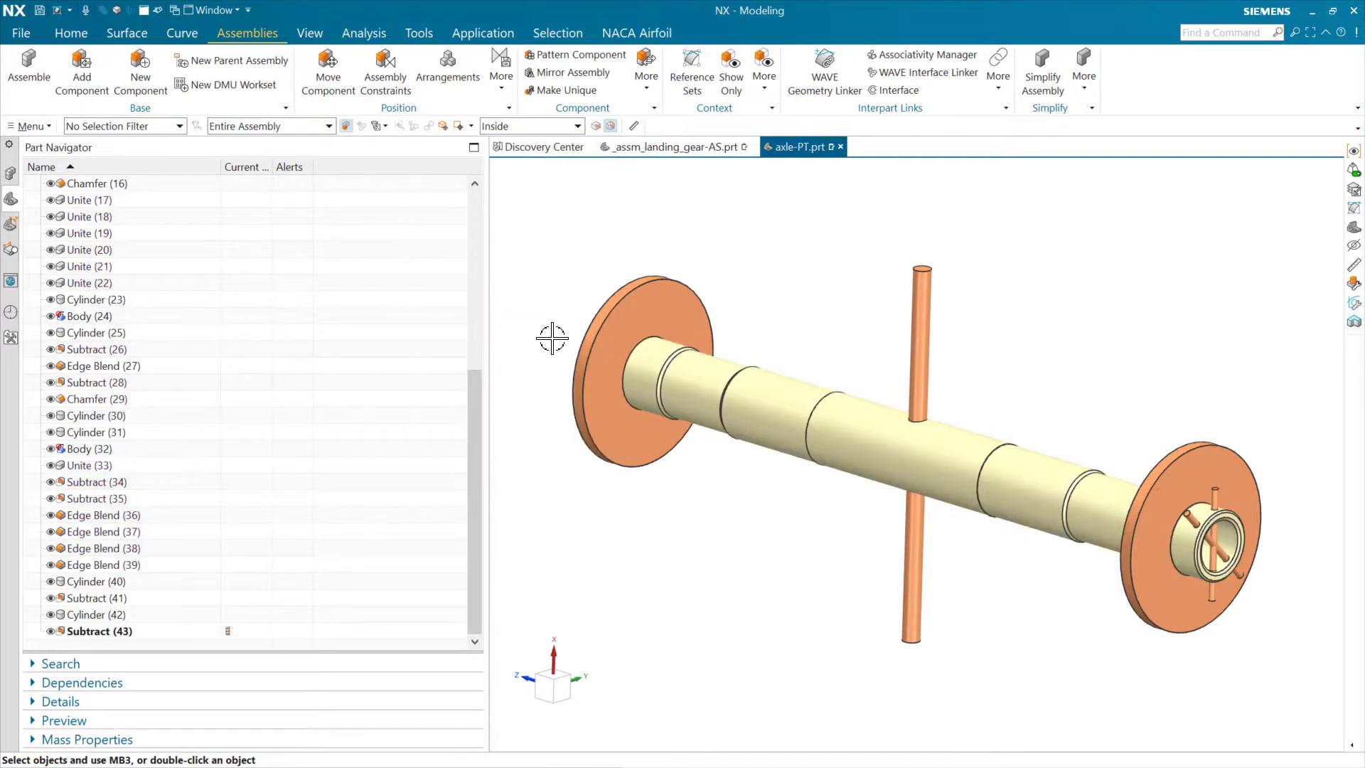
- Return to the landing gear assembly and open the Customer Defaults at the Materials/Mass roll-up attributes
left_click(672, 151)
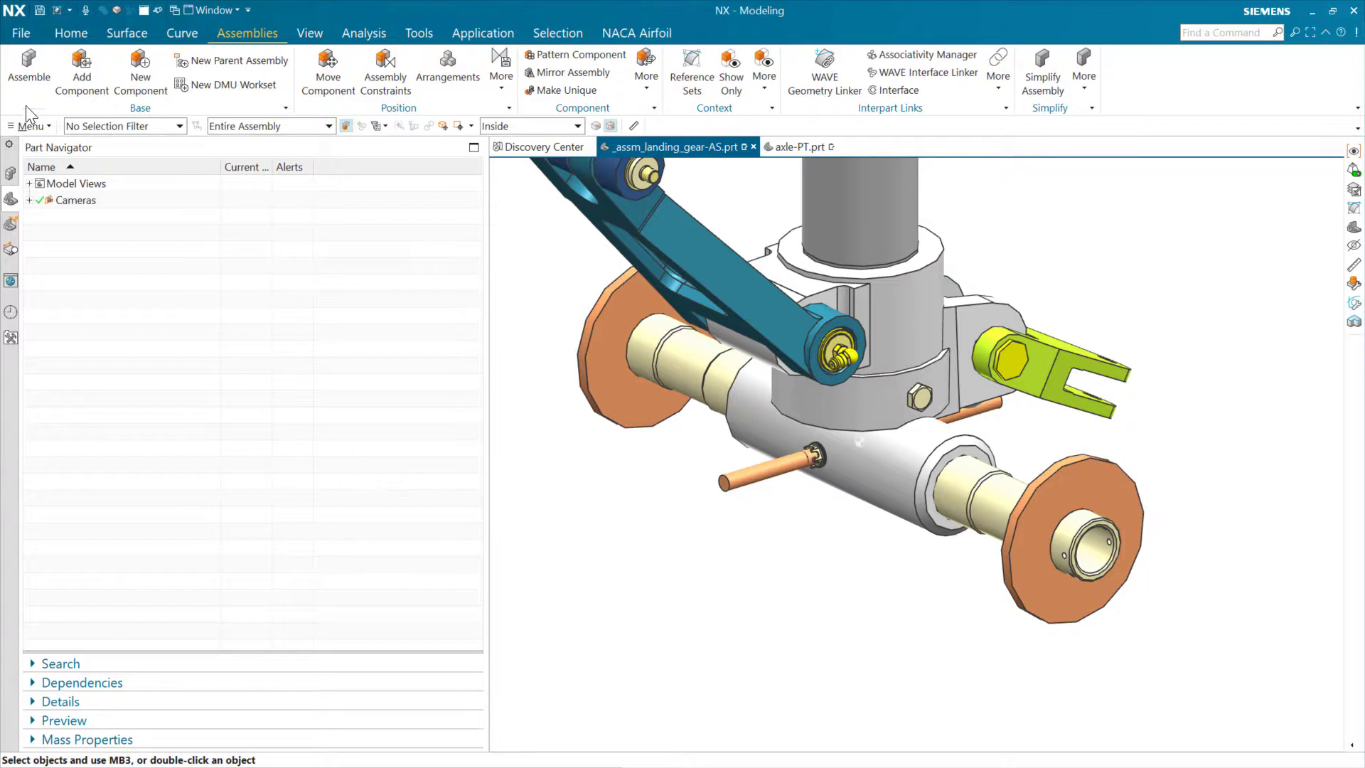
left_click(22, 32)
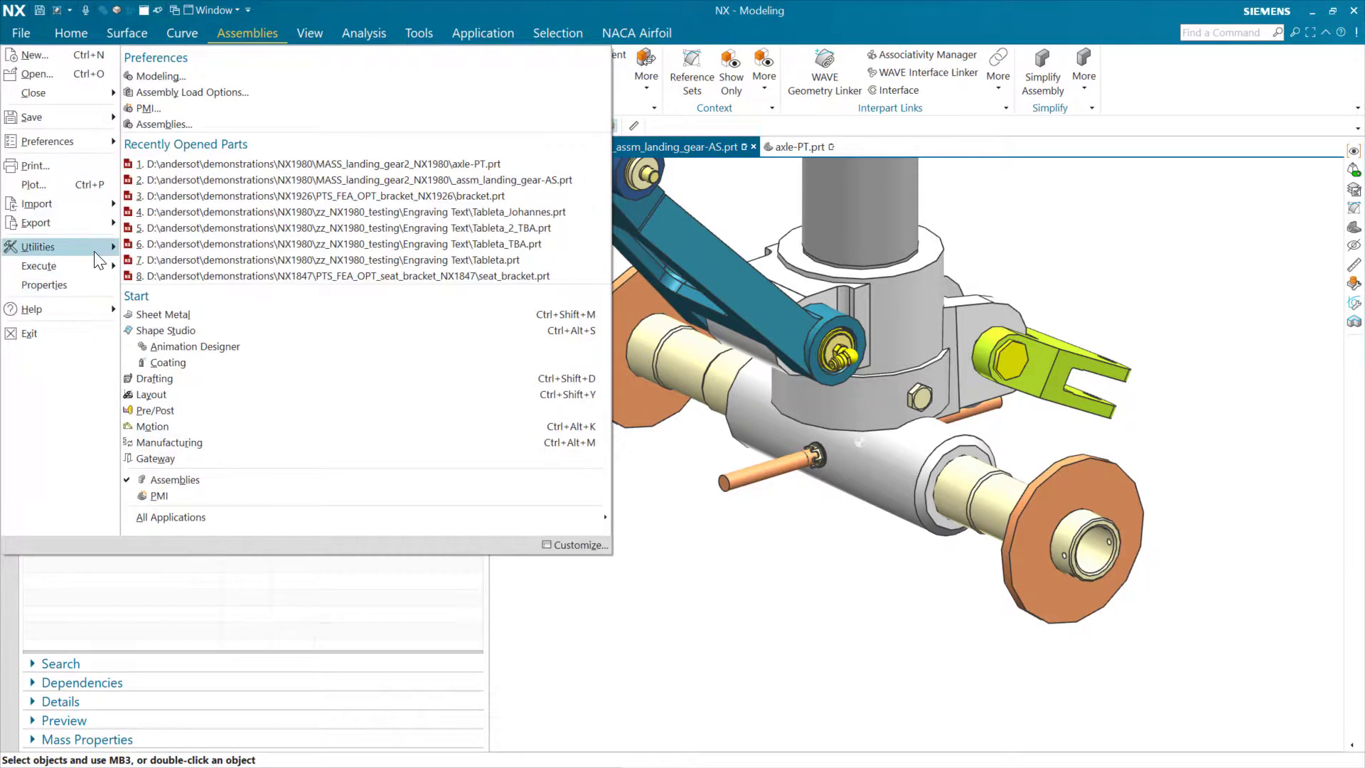
mouse_move(100, 260)
left_click(258, 71)
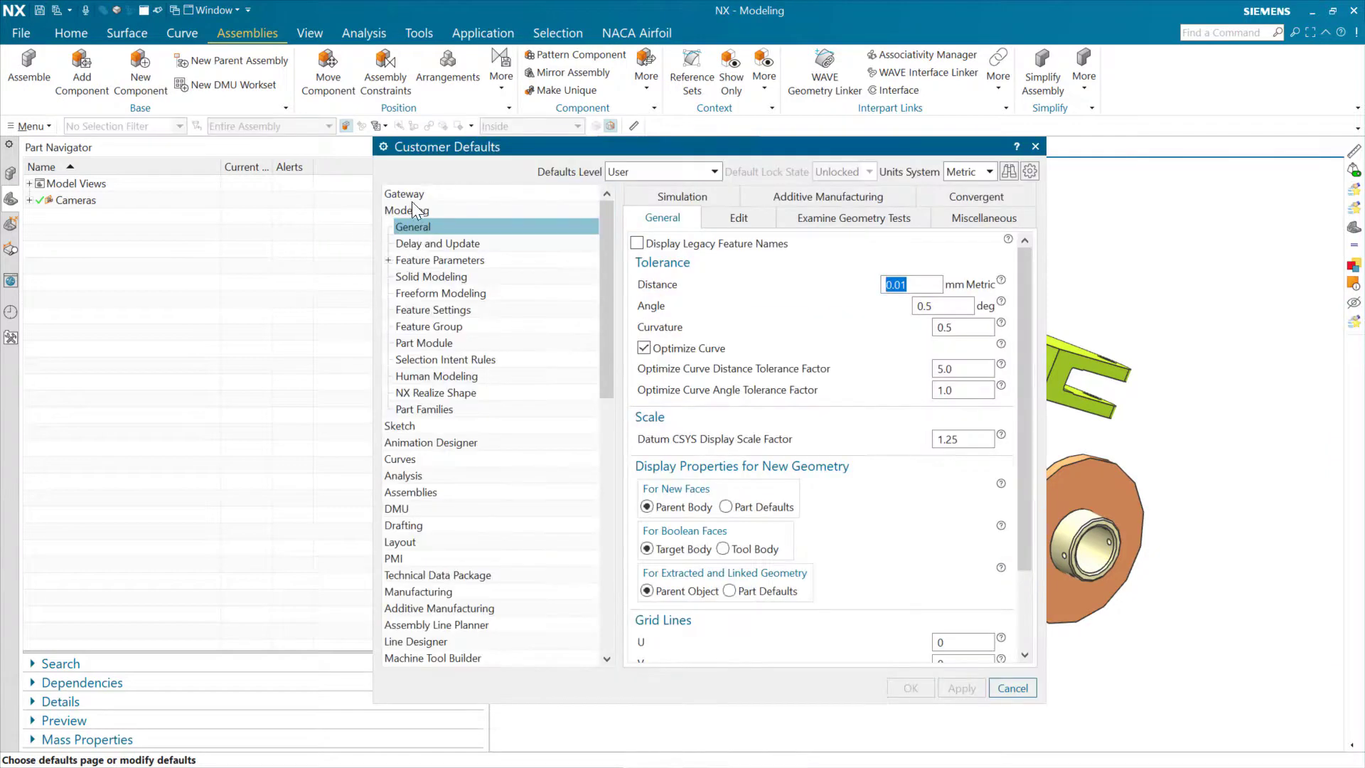
left_click(409, 194)
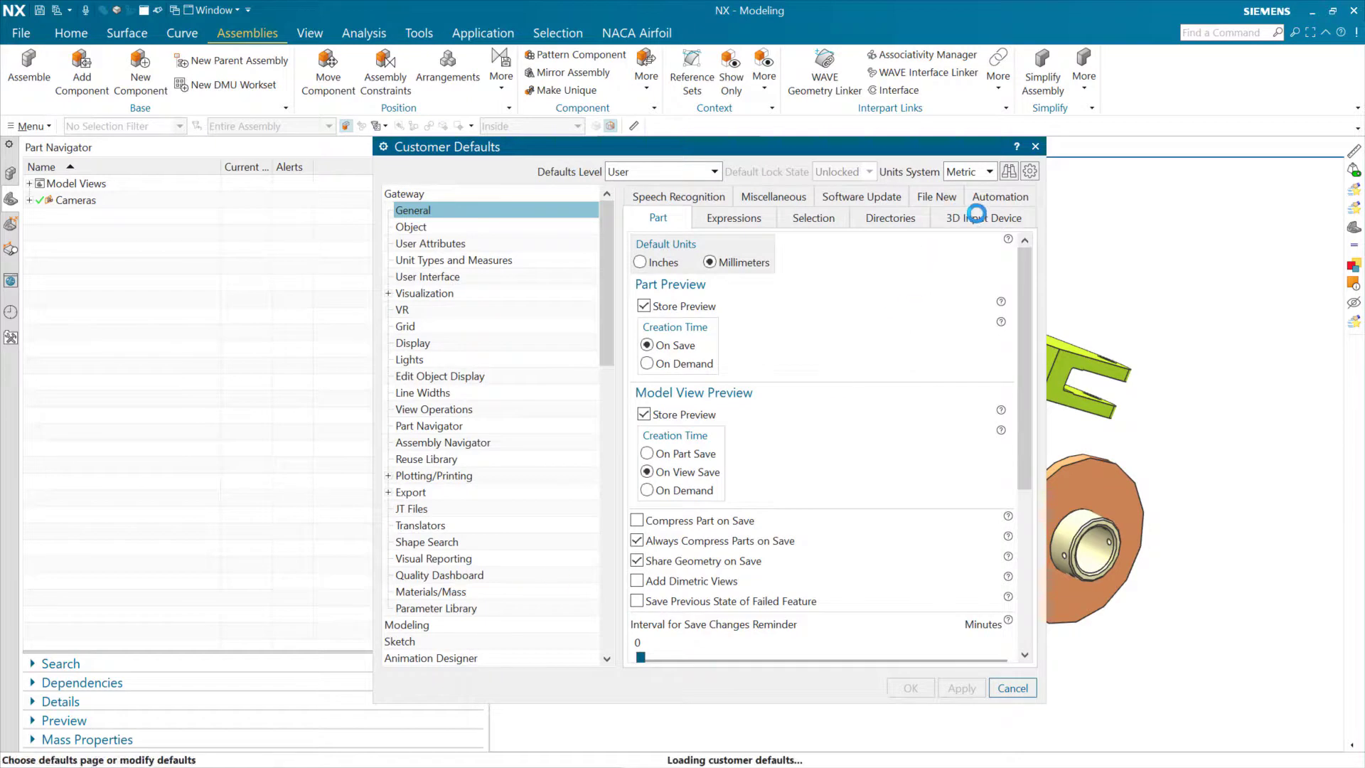
left_click(983, 194)
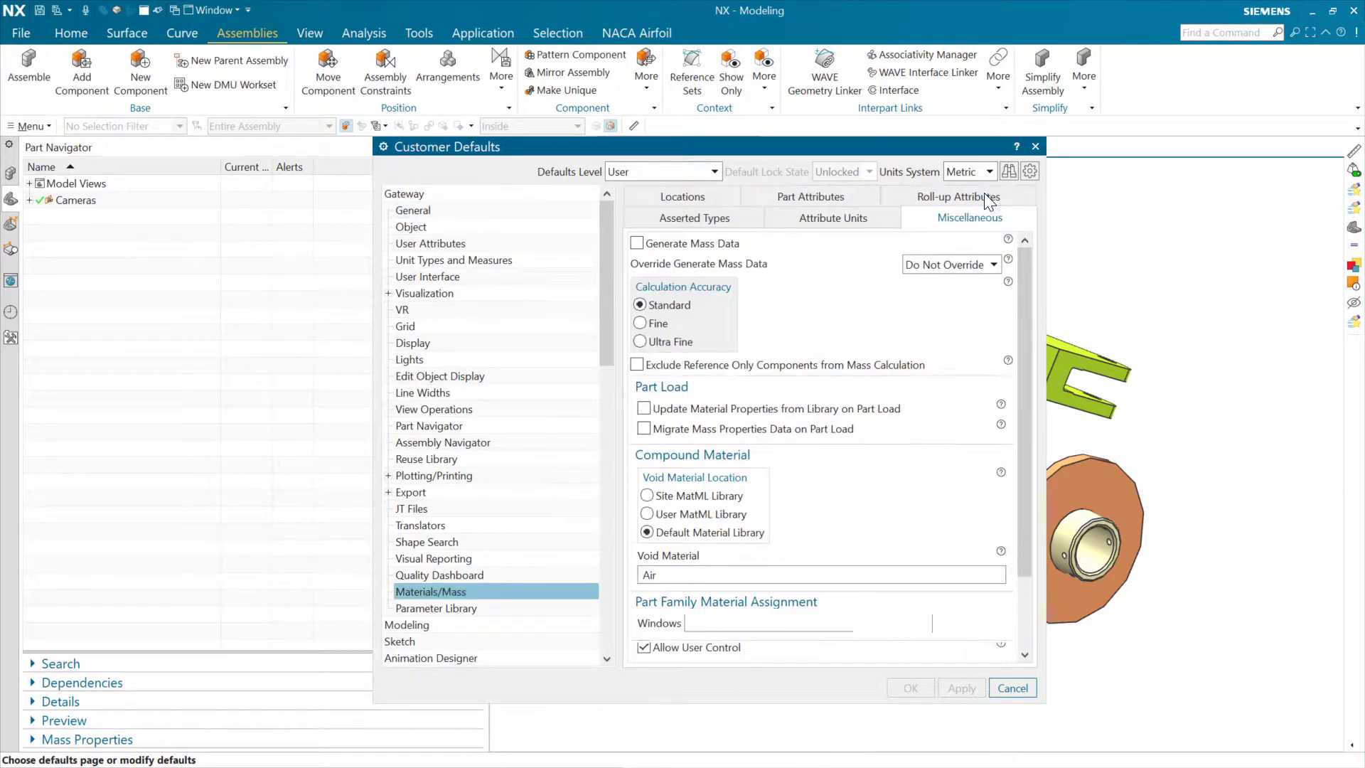
- Examine the user-defined reference sets and option help under Mass Properties Reference Set Precedence, and leave the Customer Defaults unchanged
left_click_drag(1023, 416, 1030, 661)
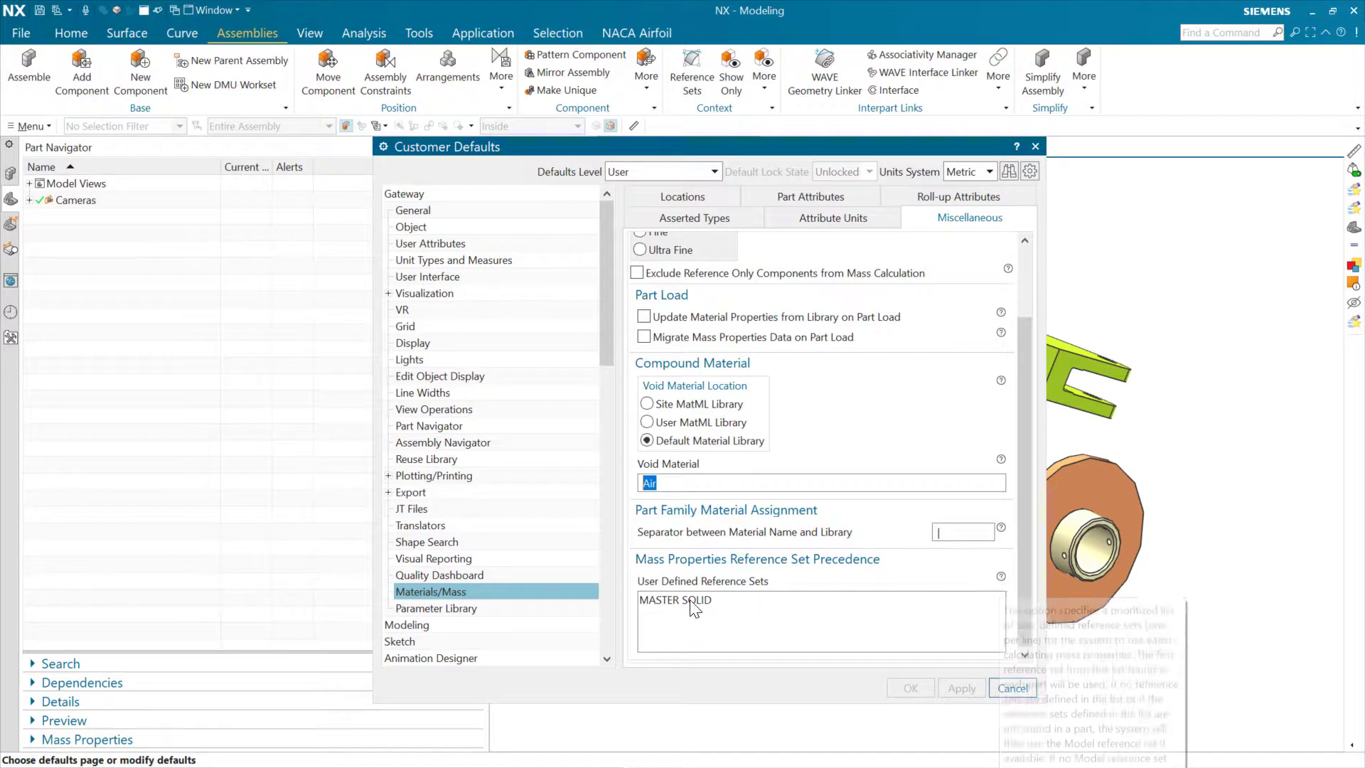
left_click_drag(717, 601, 596, 601)
left_click(722, 615)
left_click(736, 602)
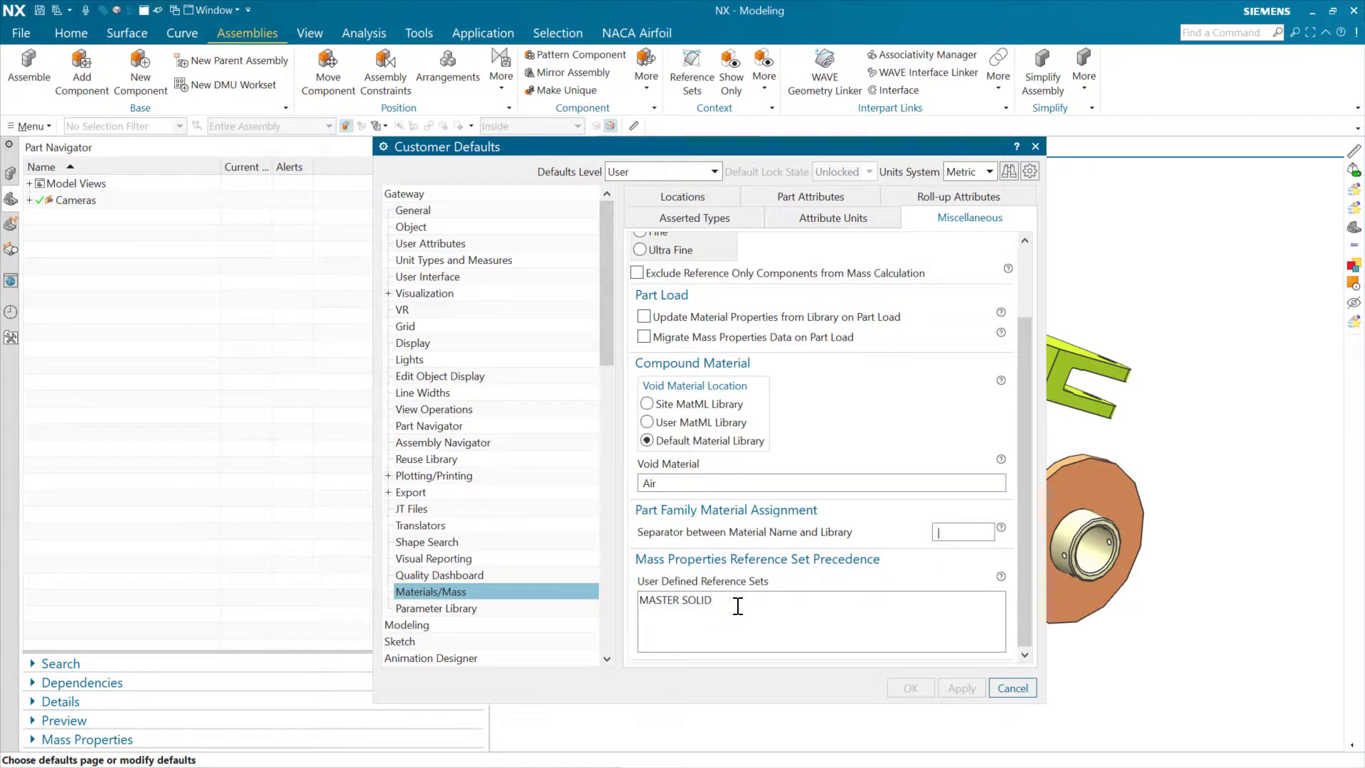
left_click_drag(738, 605, 635, 610)
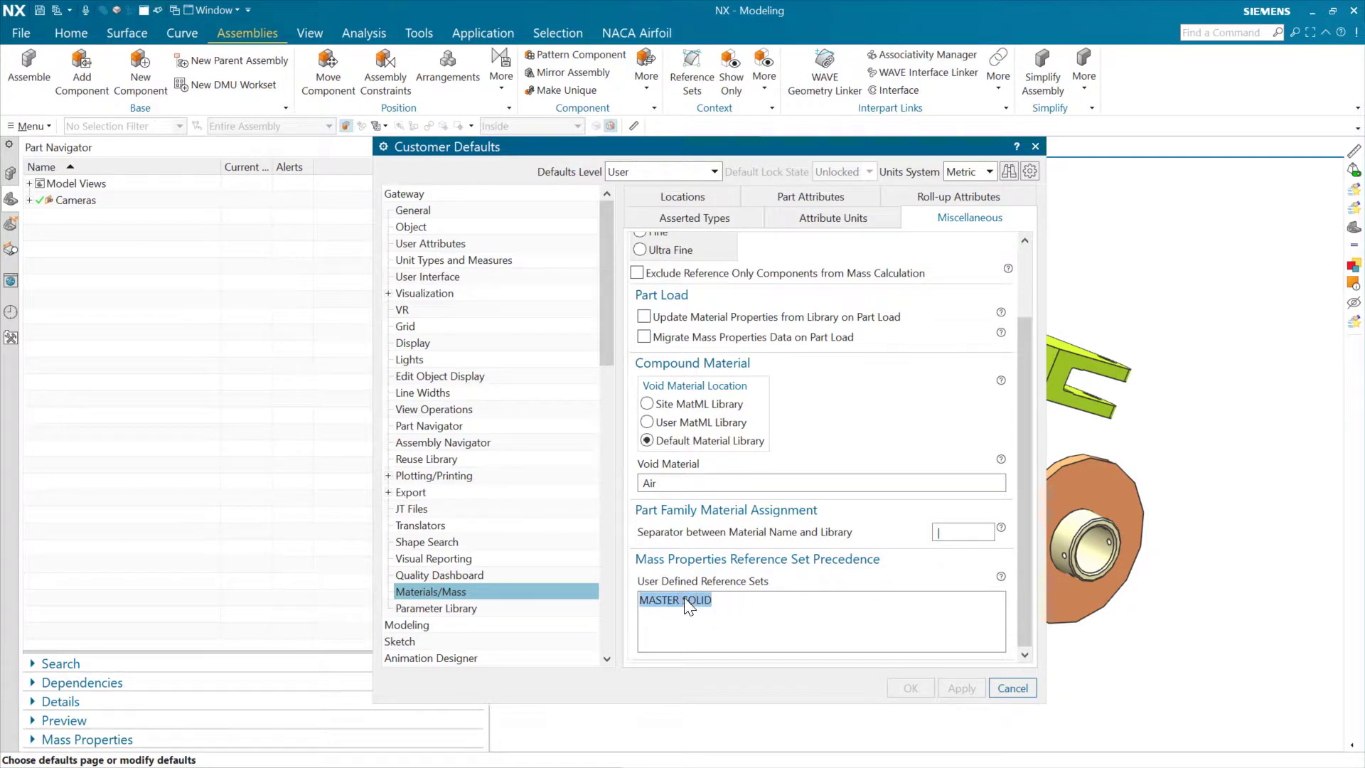
left_click(817, 611)
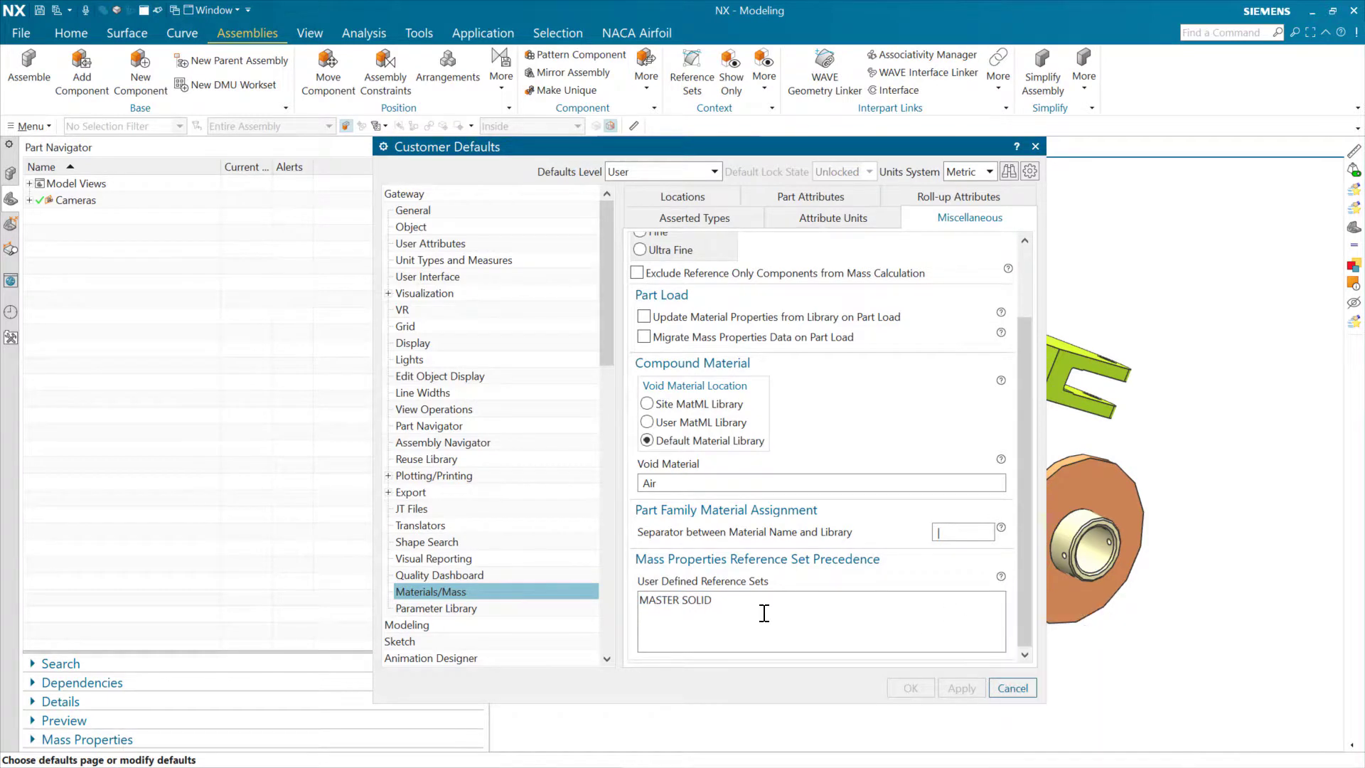
mouse_move(1002, 577)
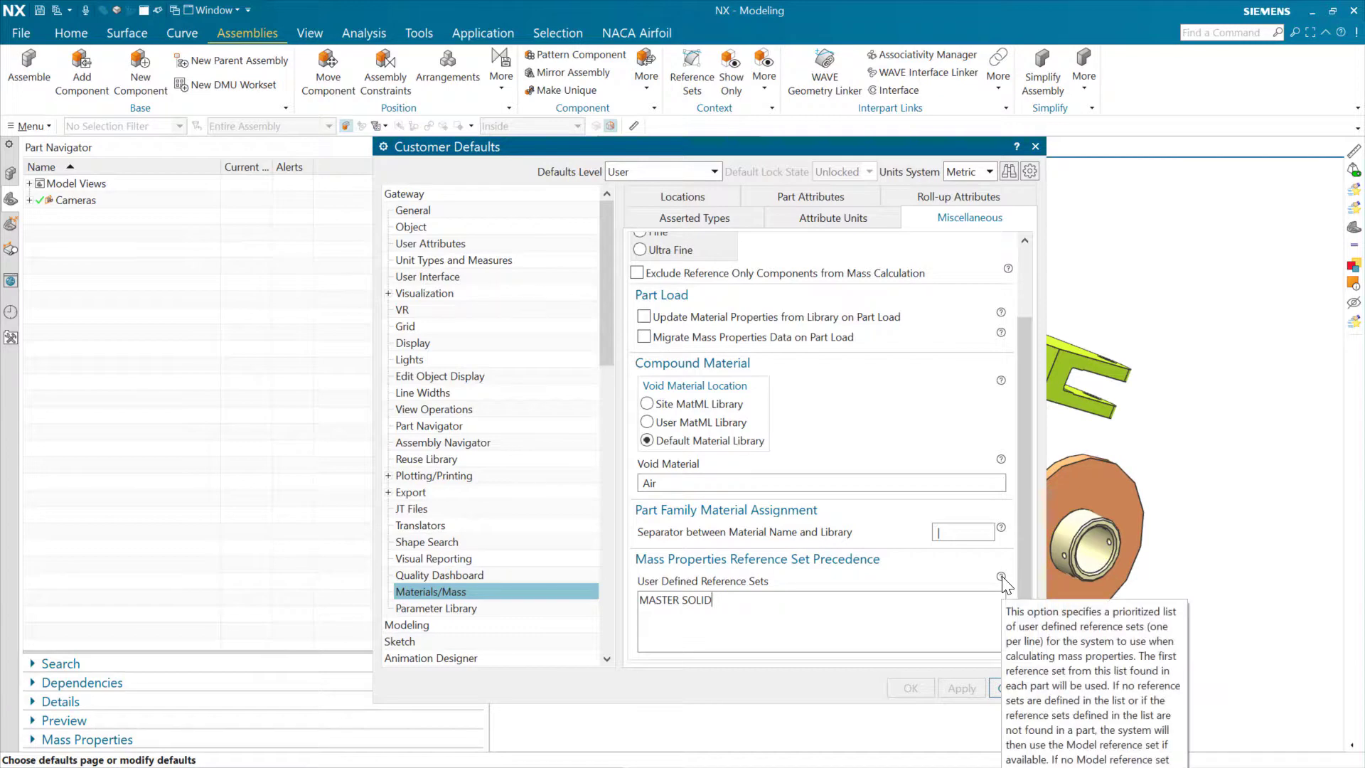
left_click_drag(860, 140, 755, 3)
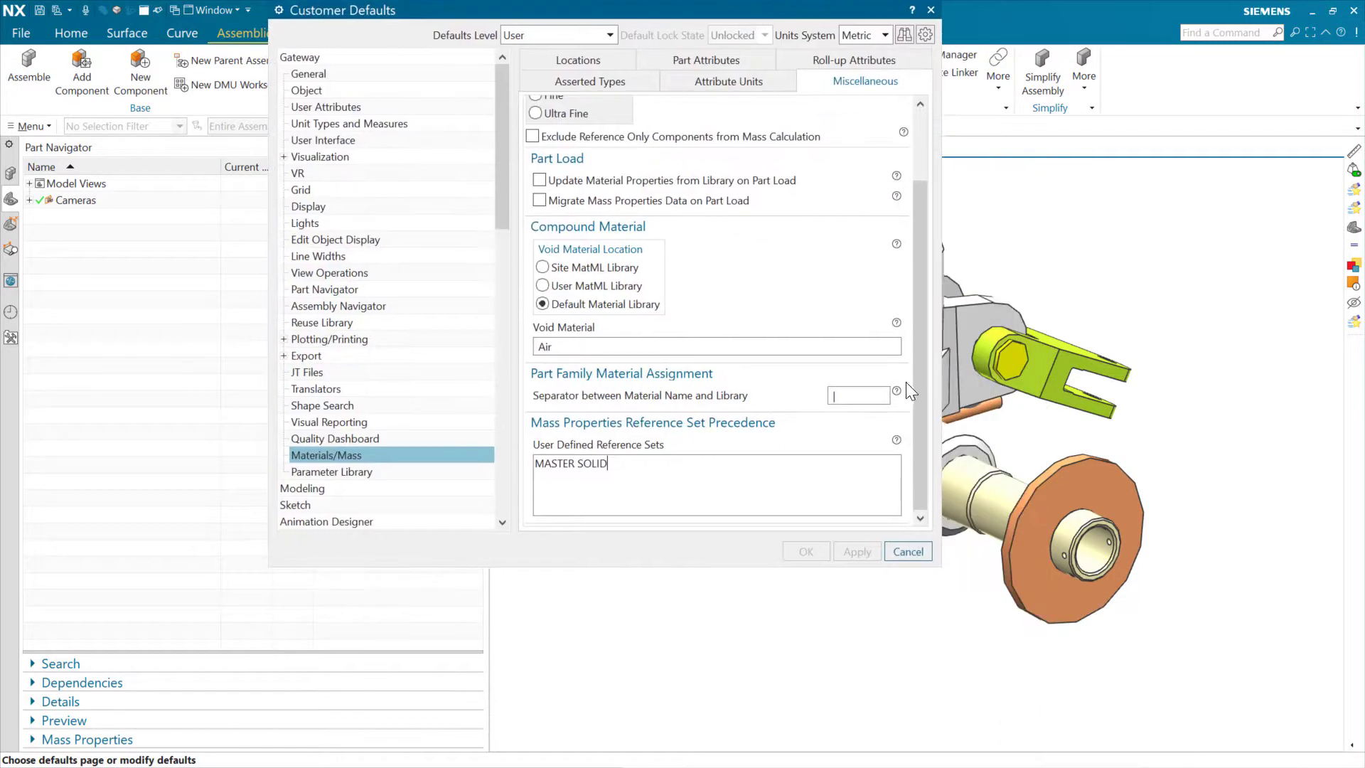
mouse_move(897, 441)
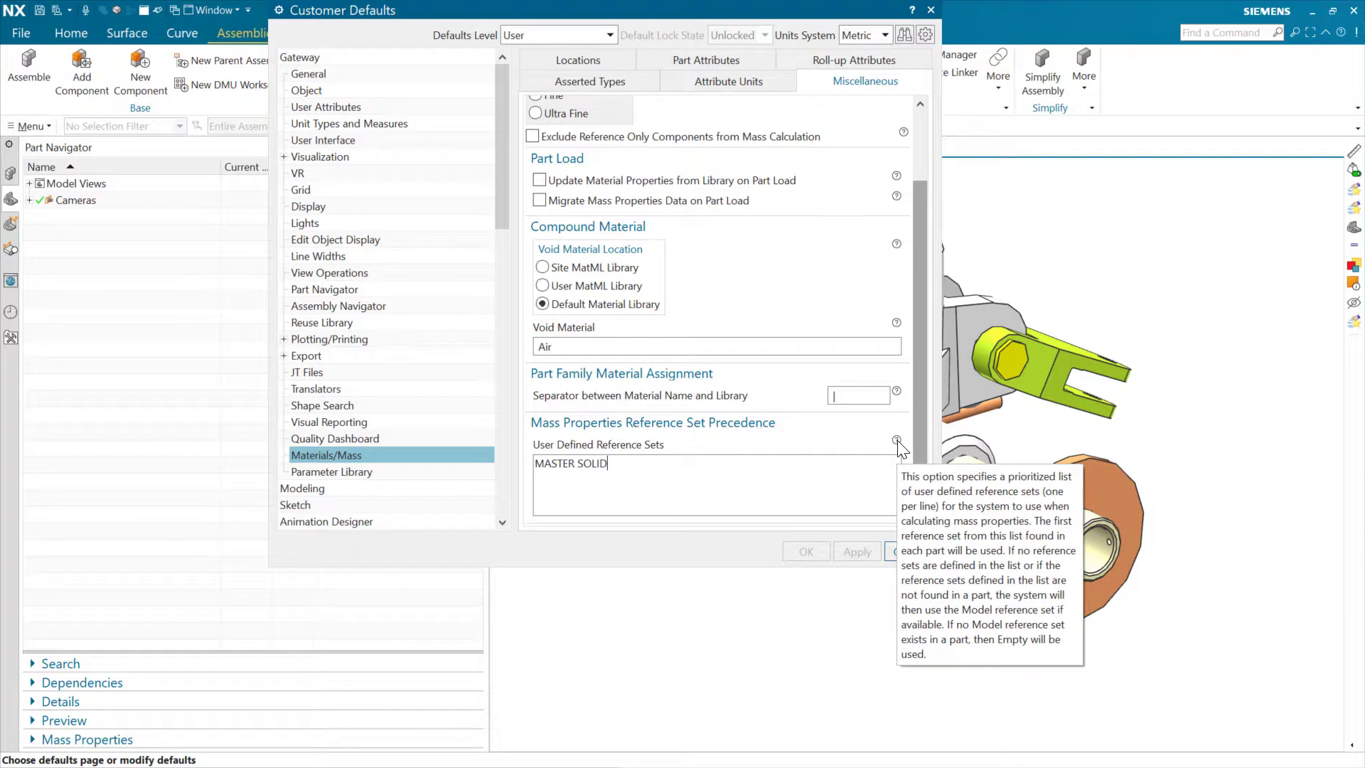
left_click(899, 552)
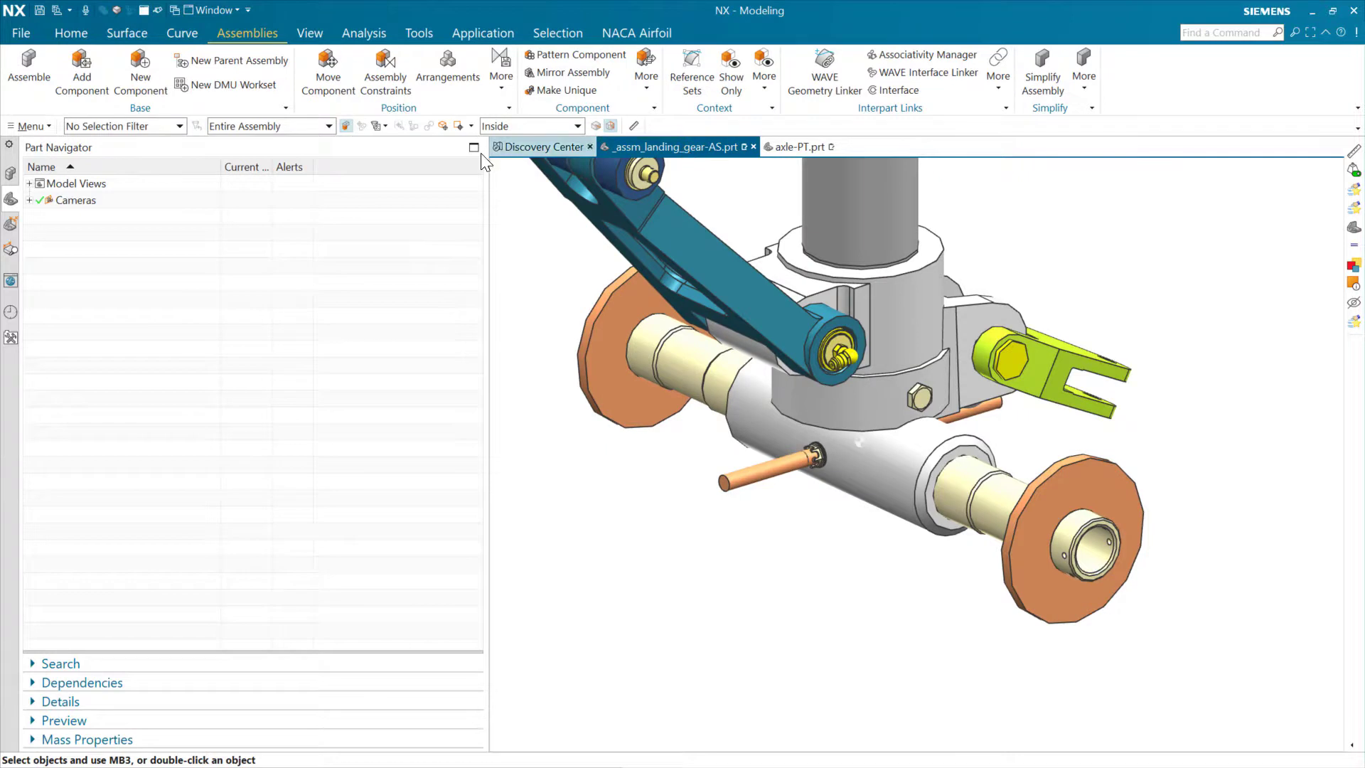
- Compare the mass properties configuration context of Linkage_AS with that of its components link_upper-PT and linkage_part-PT
left_click(10, 173)
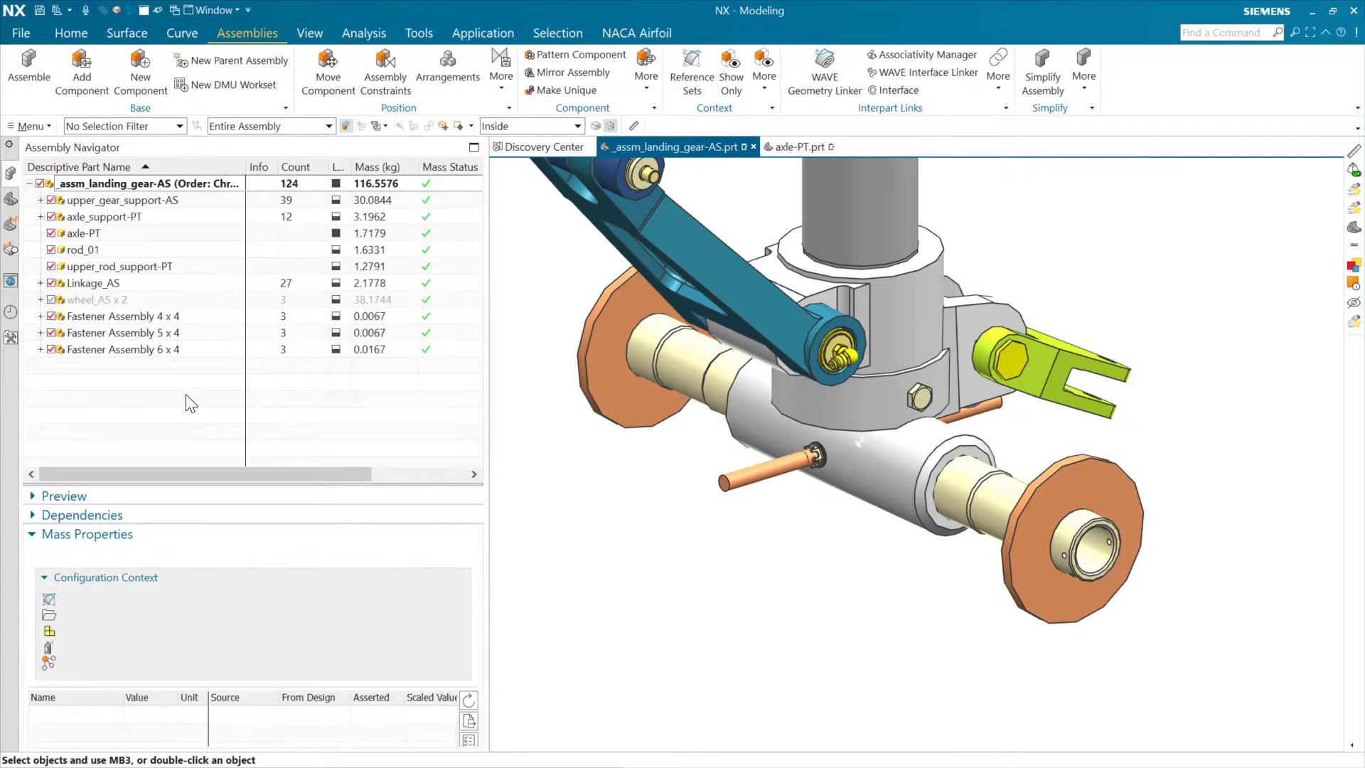
left_click(114, 285)
scroll(599, 466, "up", 5)
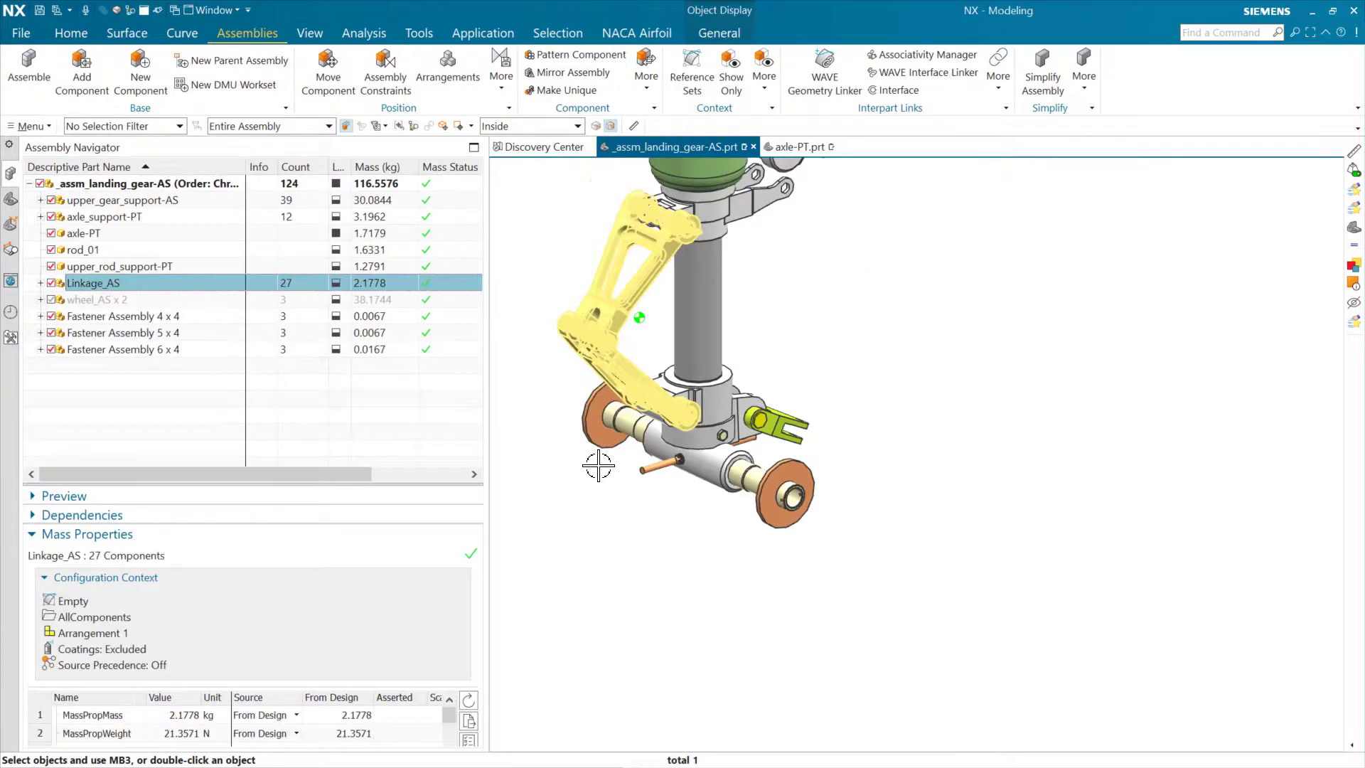
left_click(41, 283)
left_click(133, 310)
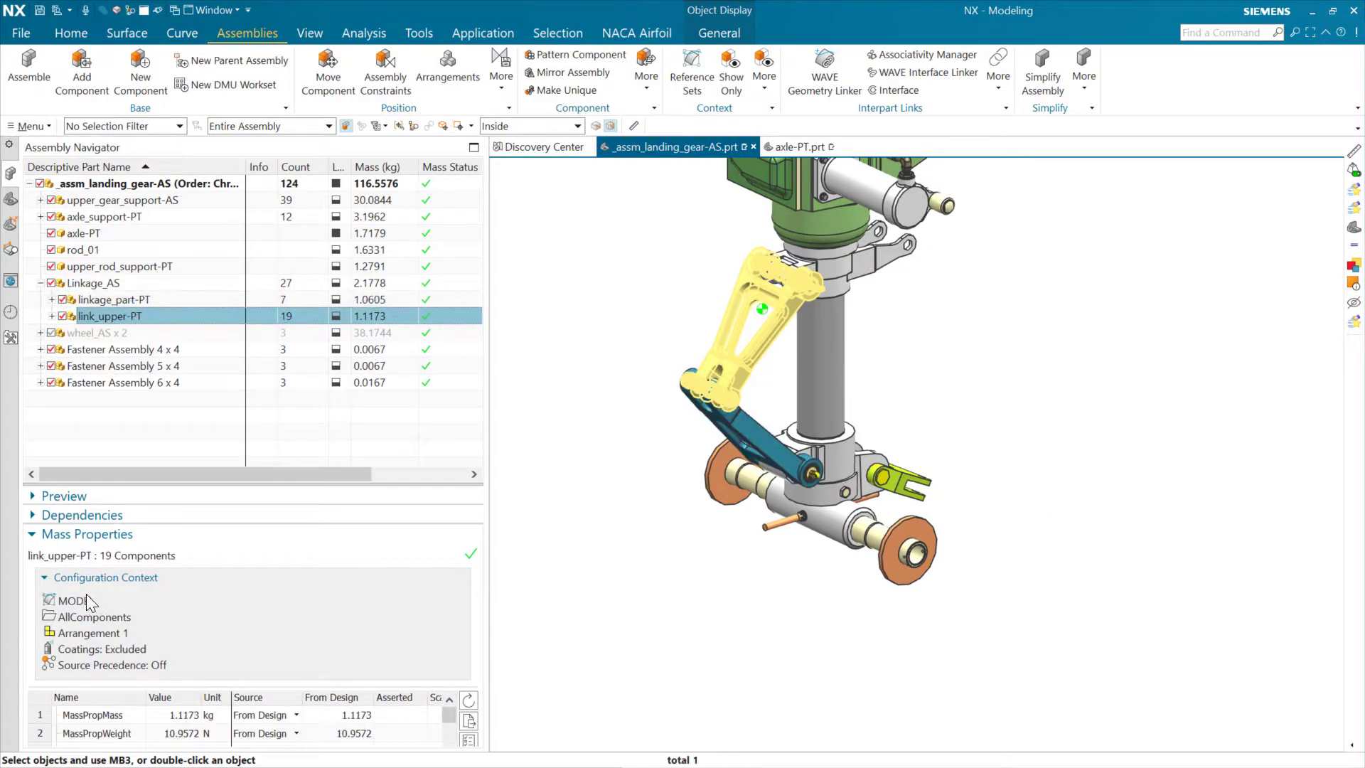
left_click(114, 299)
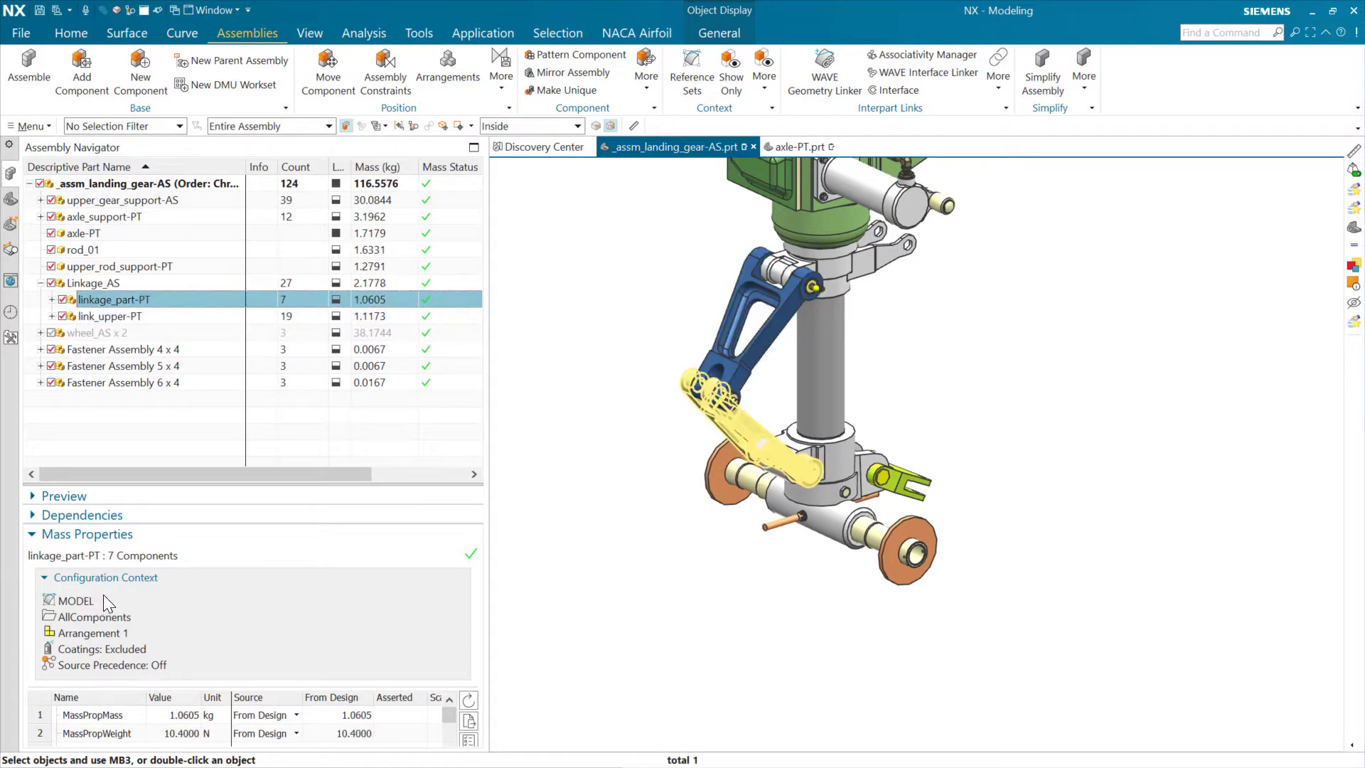
left_click(109, 282)
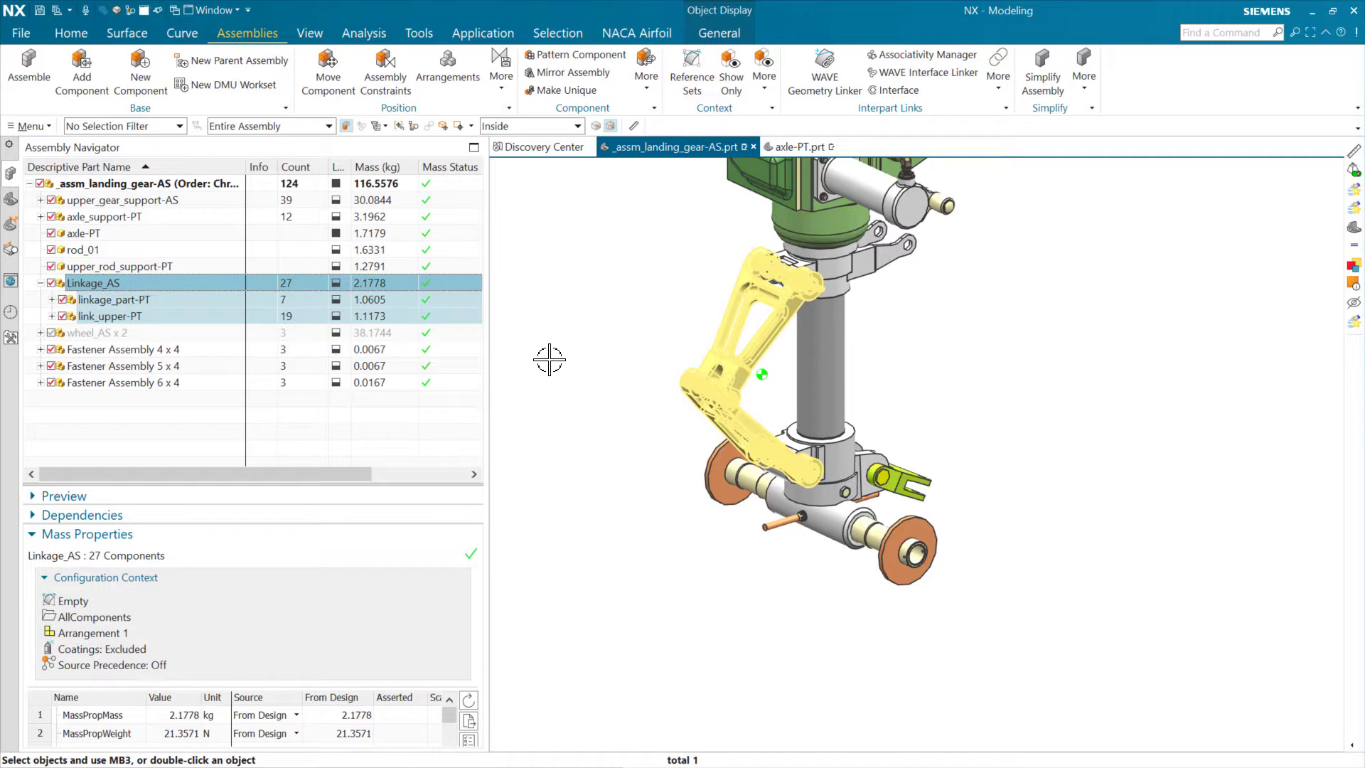
key("Escape")
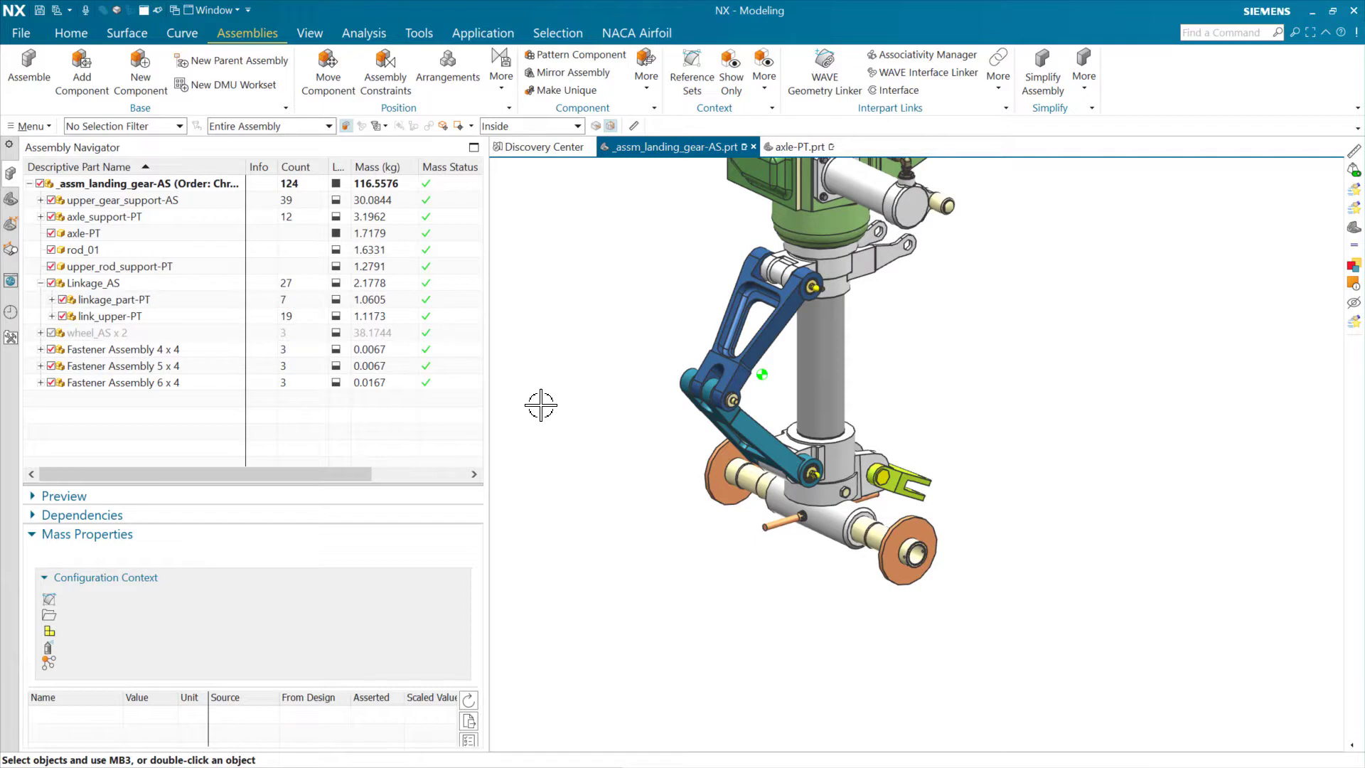
left_click(179, 577)
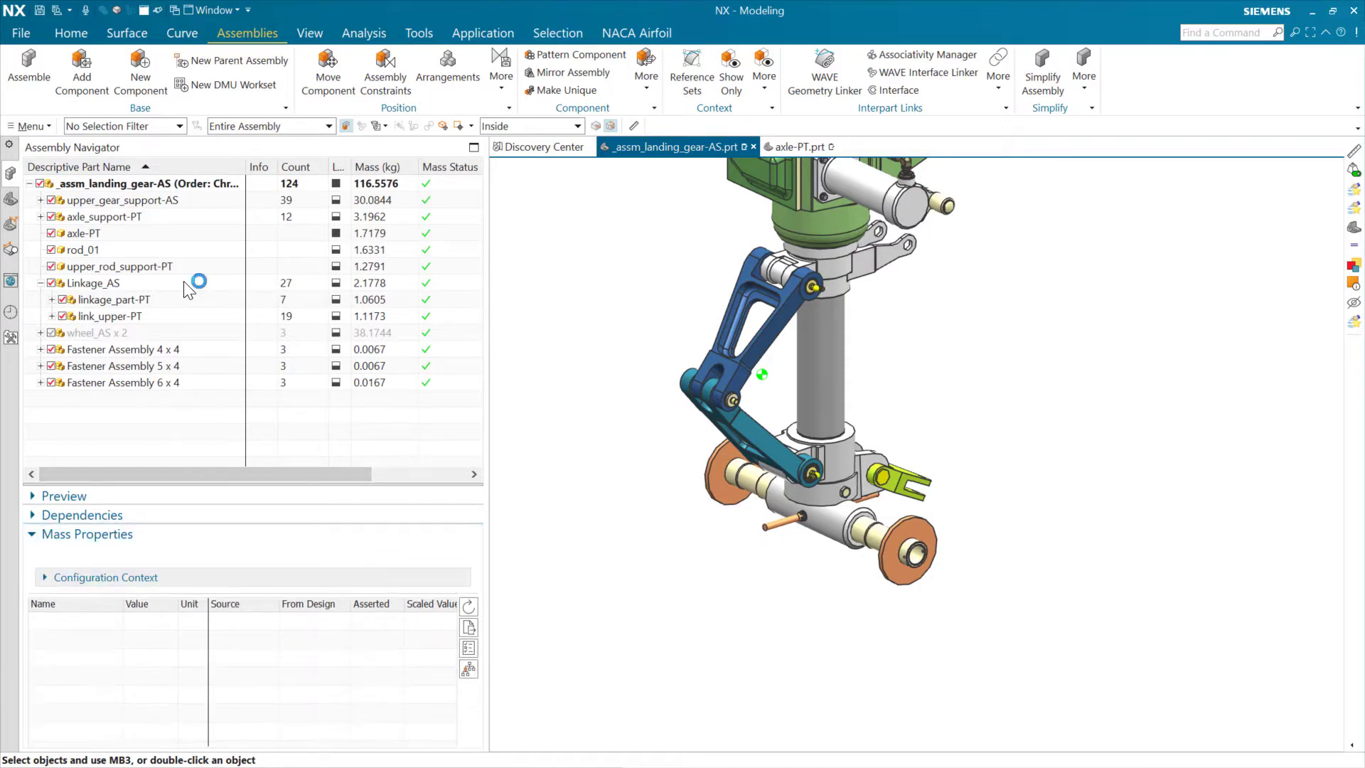
- Switch from the assembly to the axle-PT part window and update the part's mass properties
left_click(160, 233)
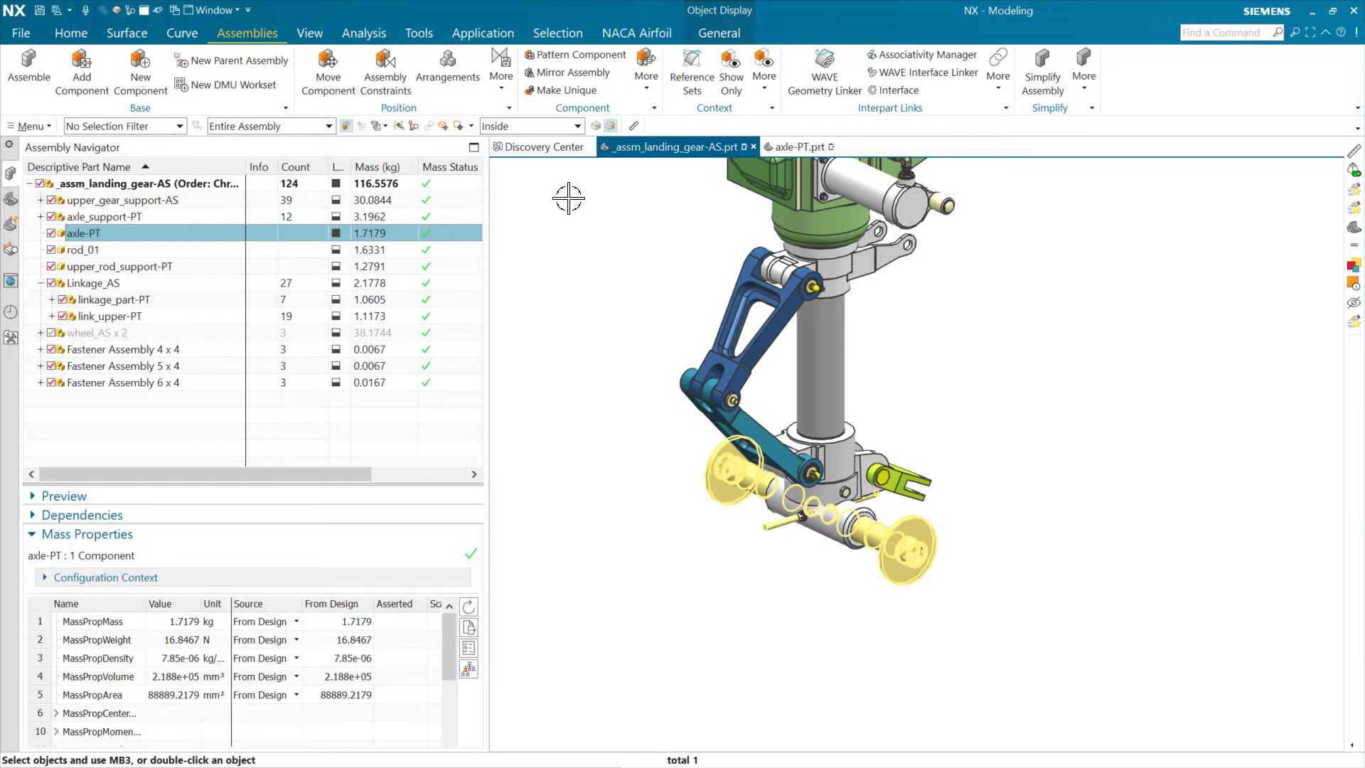
left_click(768, 156)
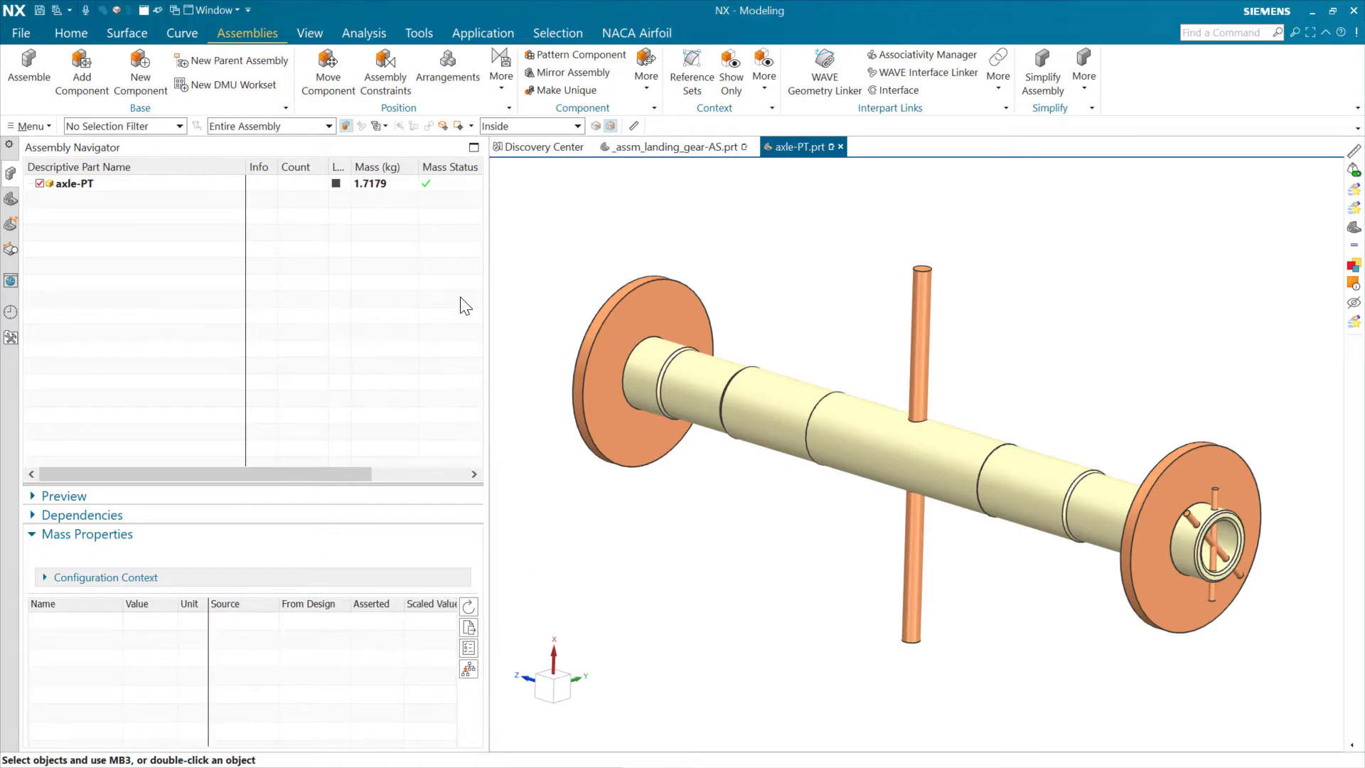
left_click(469, 605)
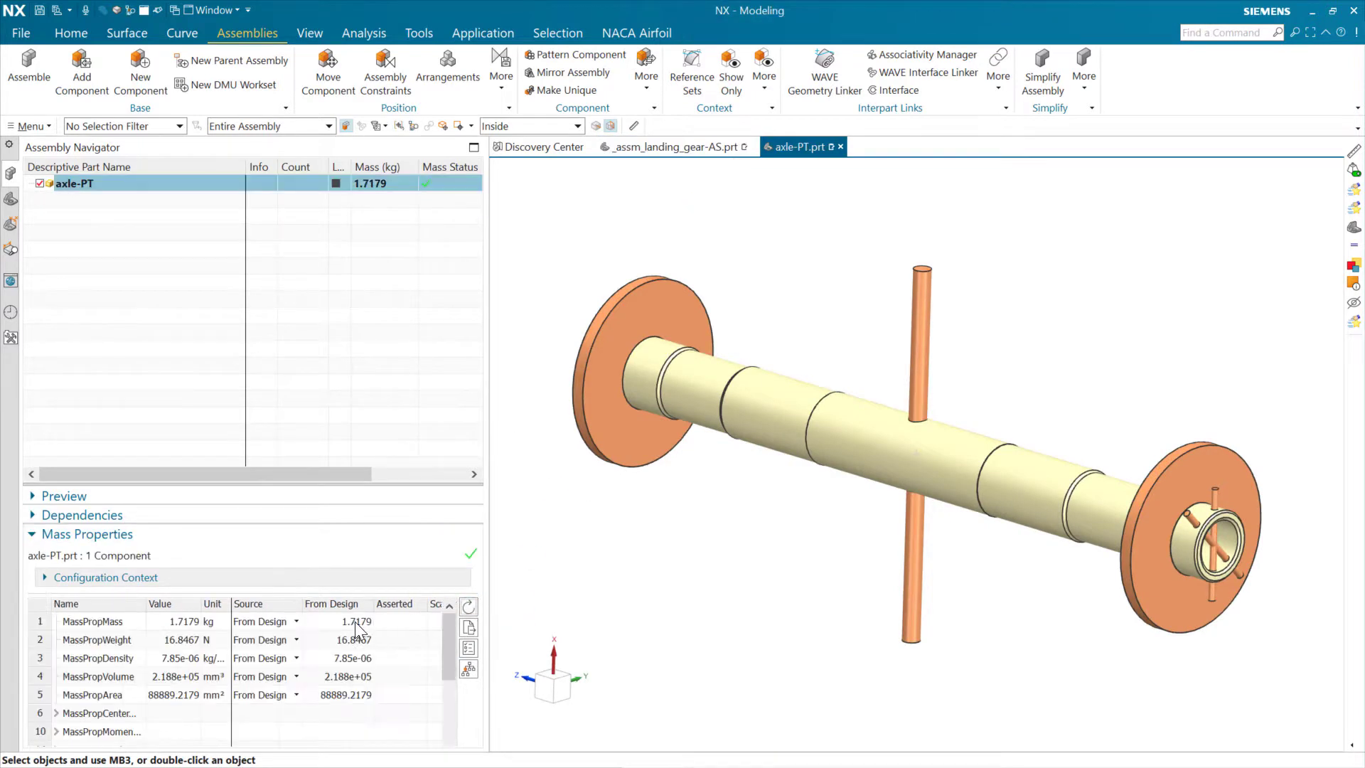
- Override the mass properties reference set of axle-PT with Entire Part, update its mass, and check the landing gear assembly's mass
left_click(471, 651)
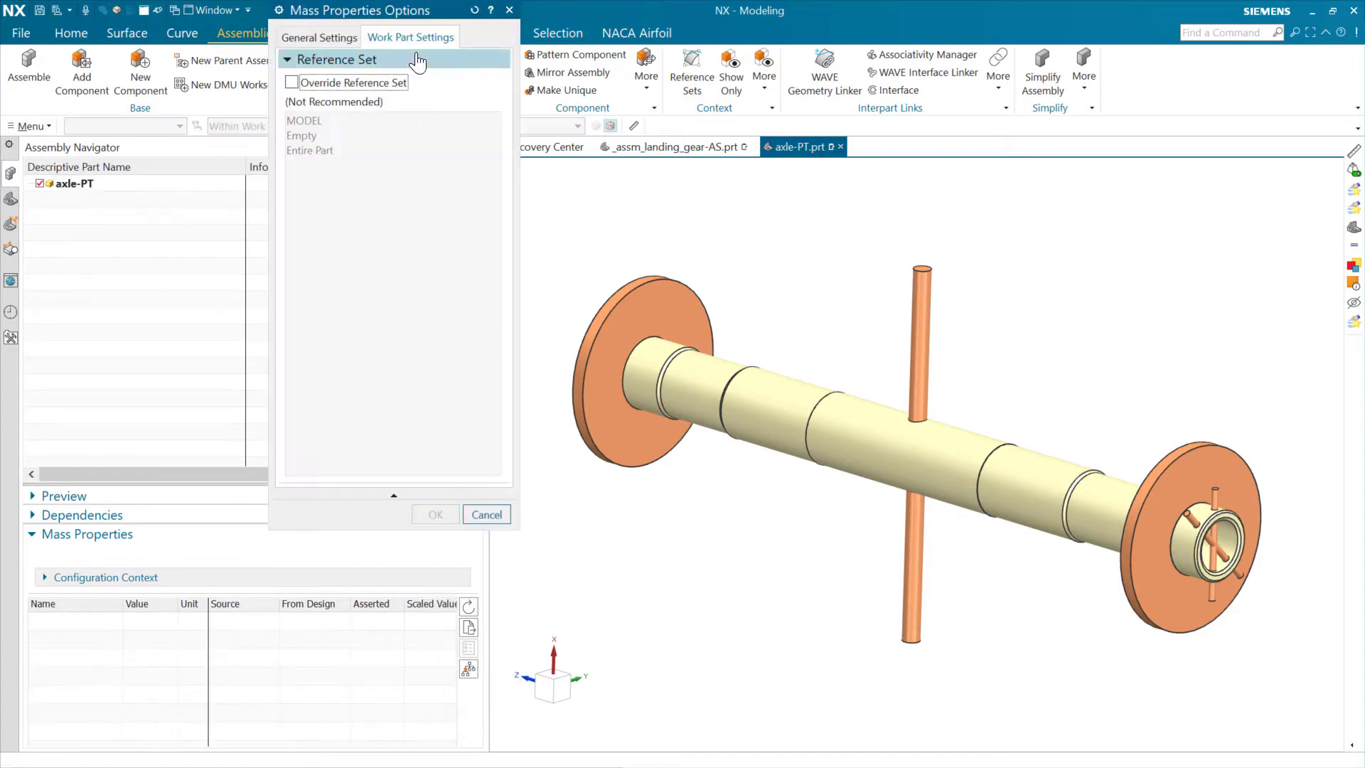
left_click(324, 82)
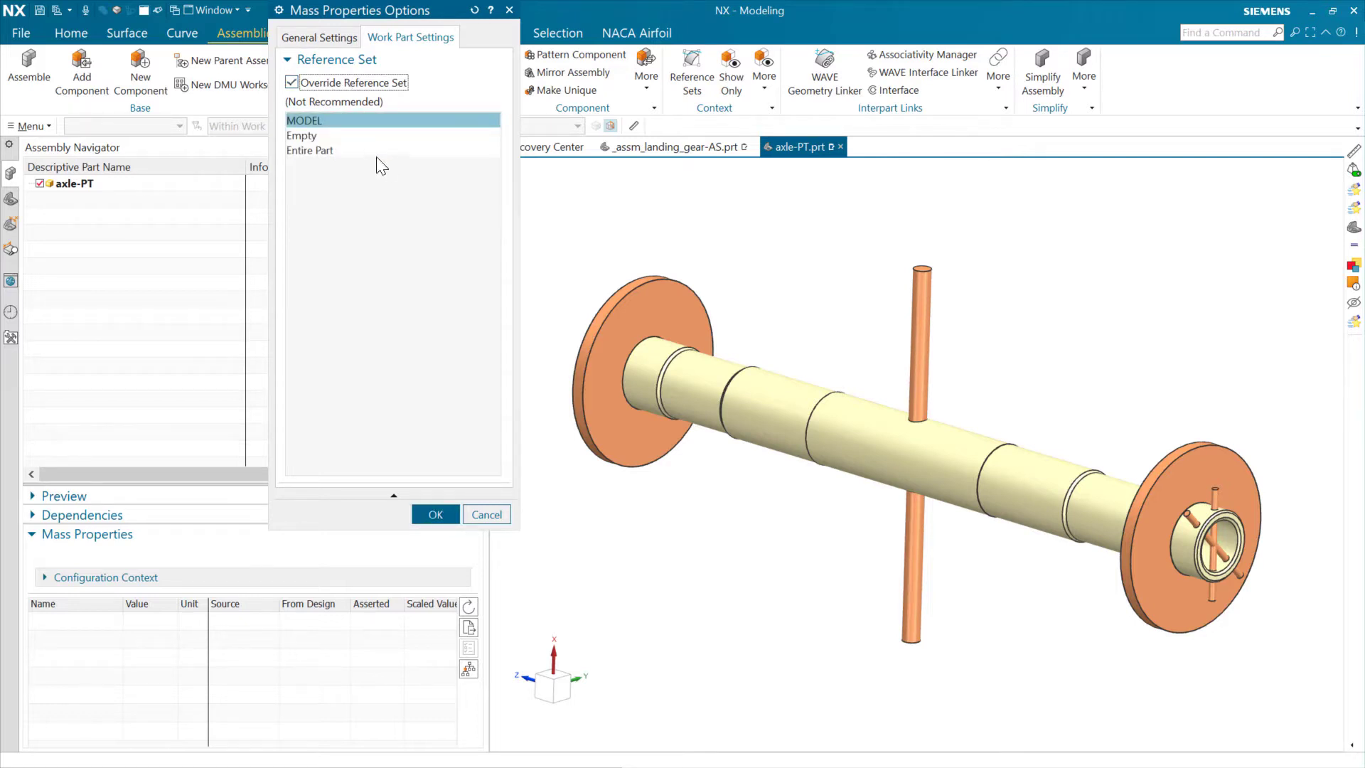
left_click(327, 150)
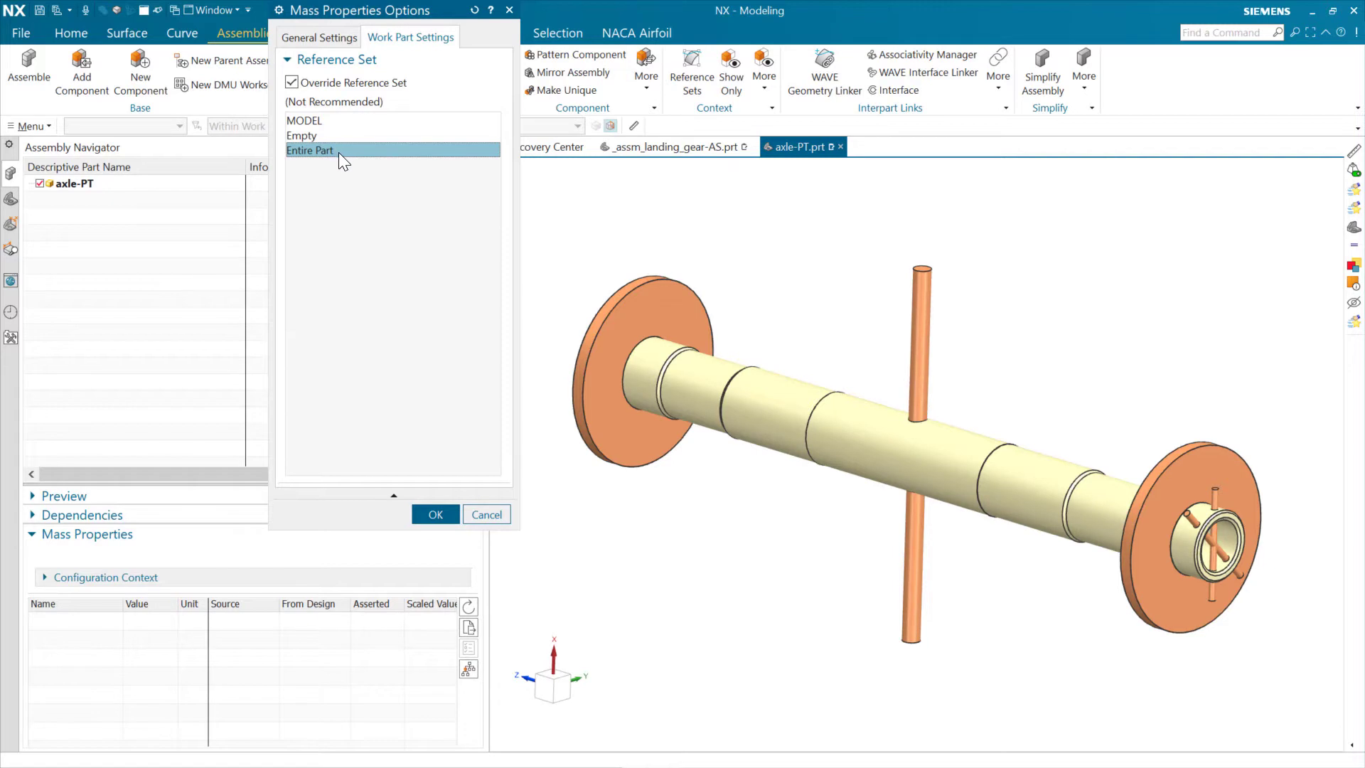
left_click(441, 511)
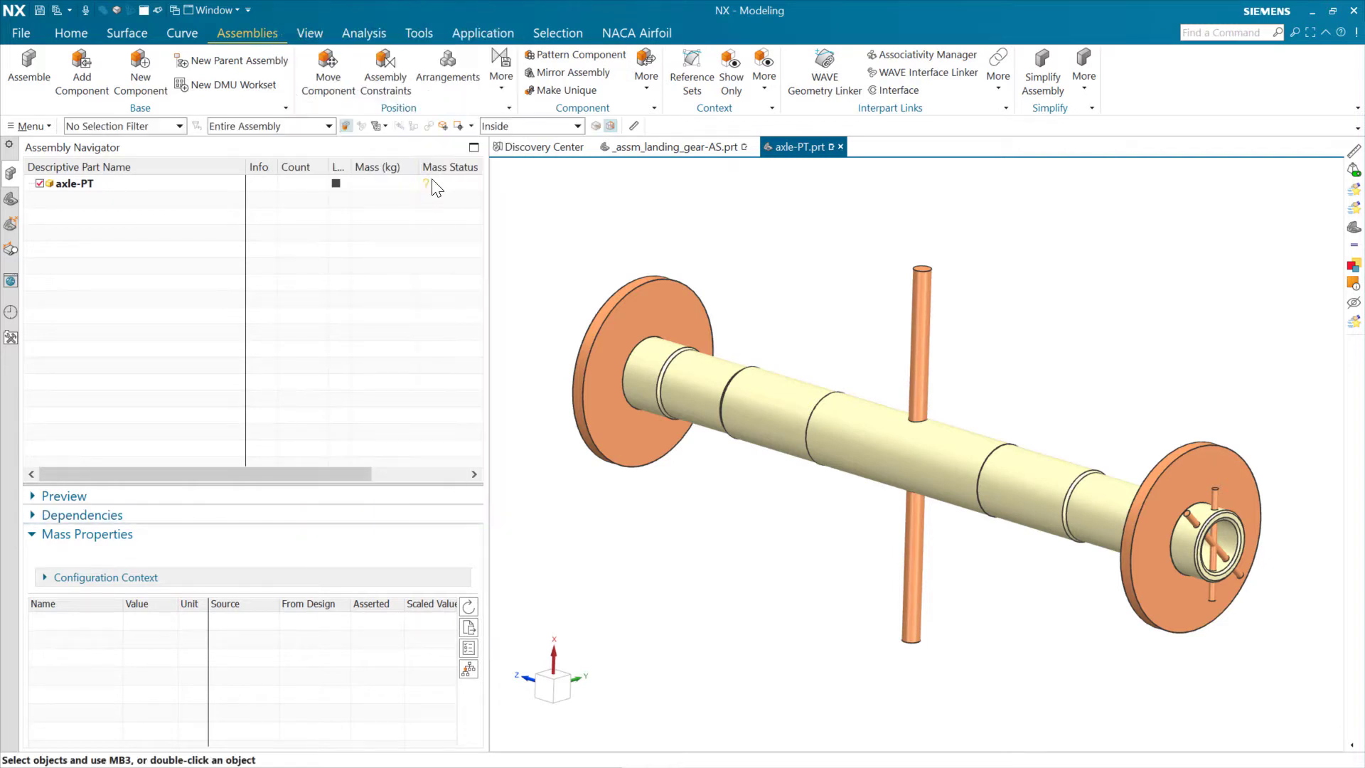
left_click(468, 607)
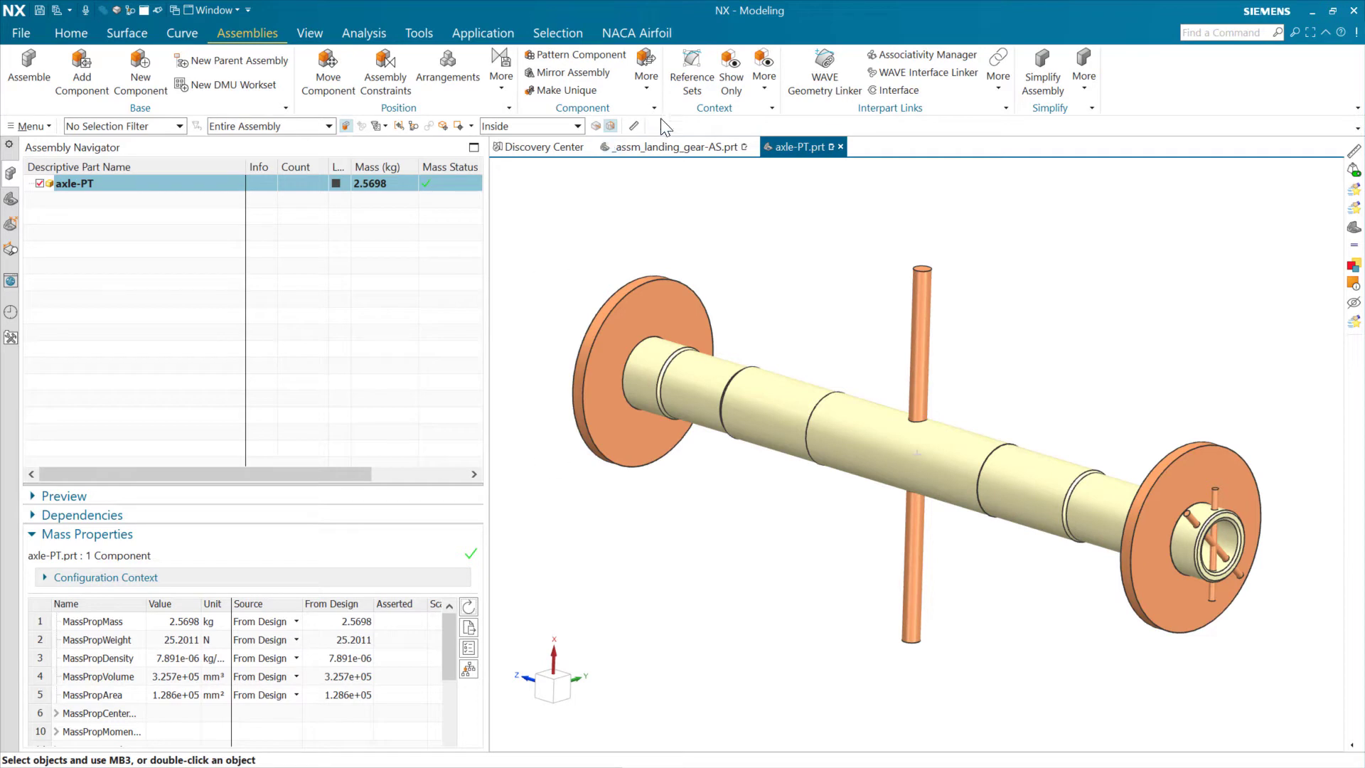
left_click(679, 148)
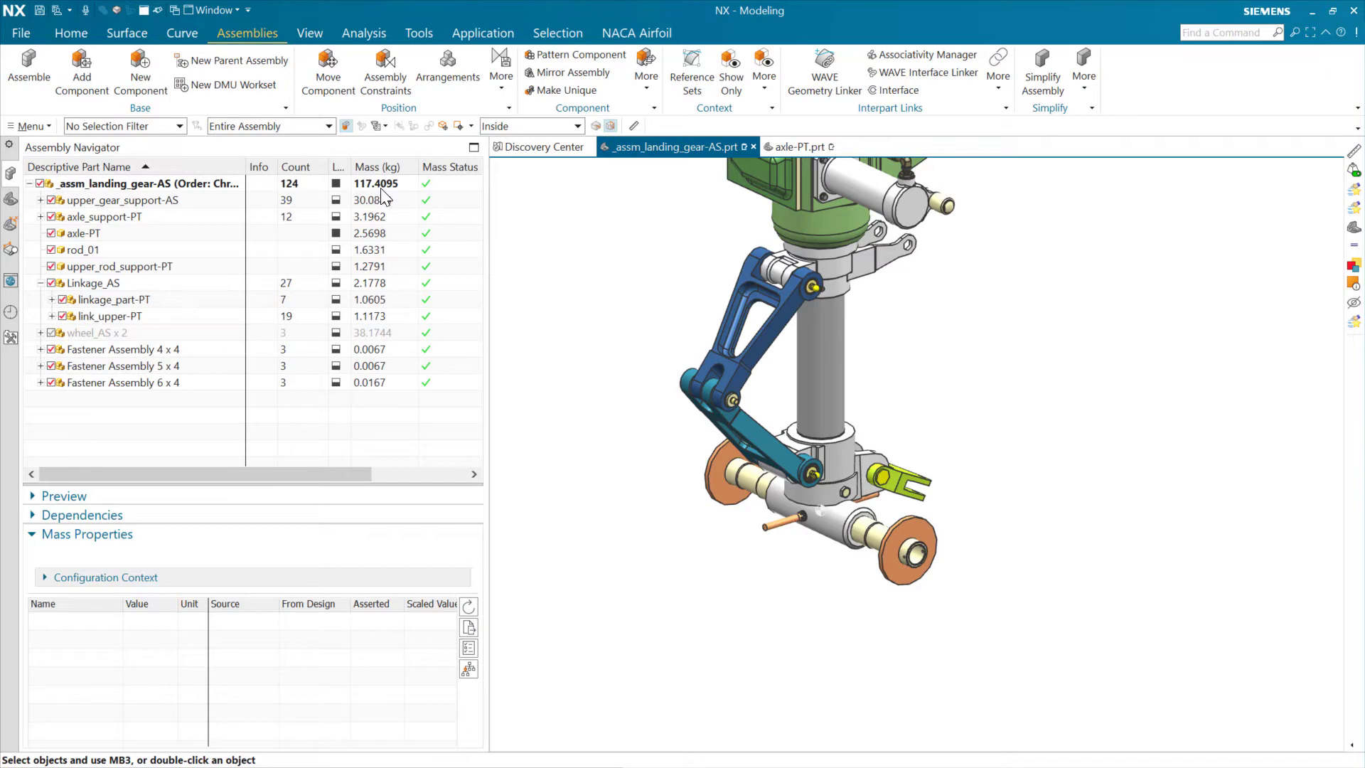
- Remove the reference set override from axle-PT's work part mass settings and update its mass properties
left_click(797, 146)
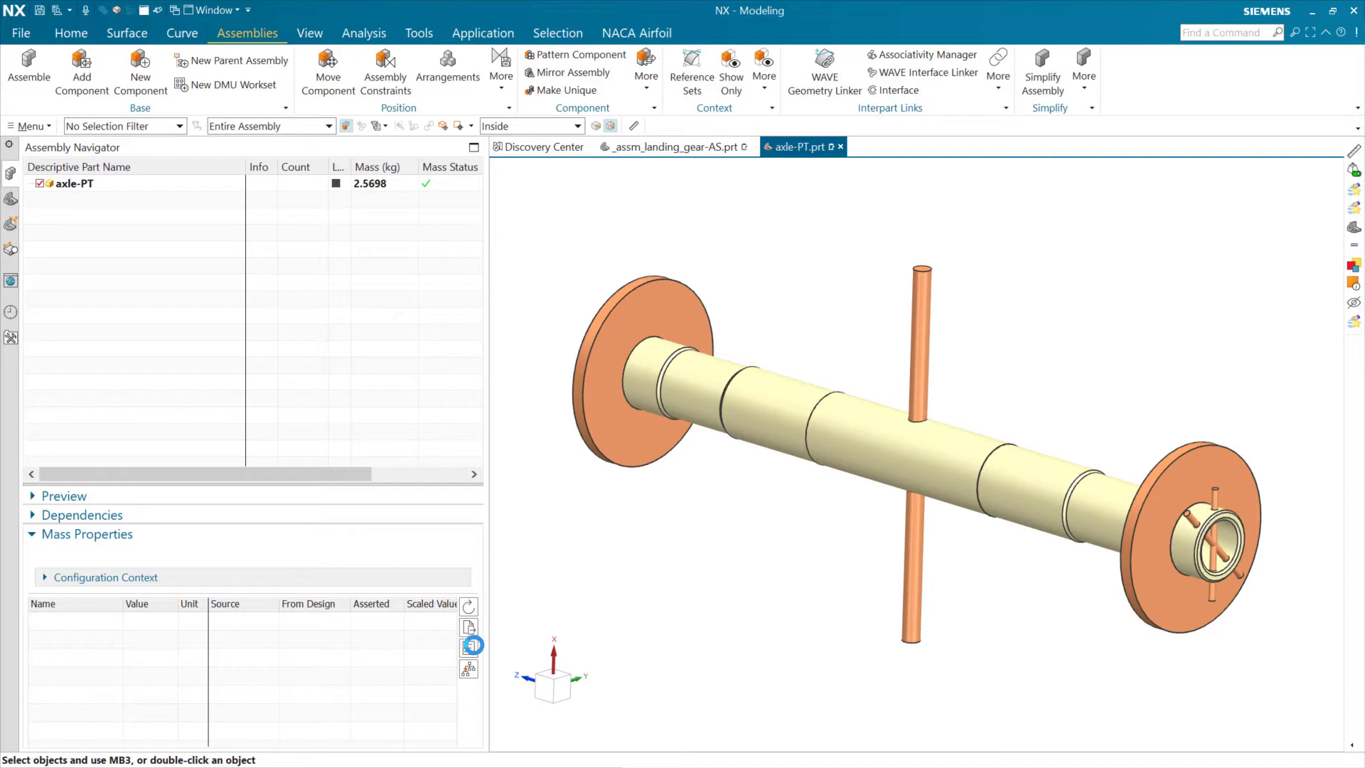
left_click(468, 606)
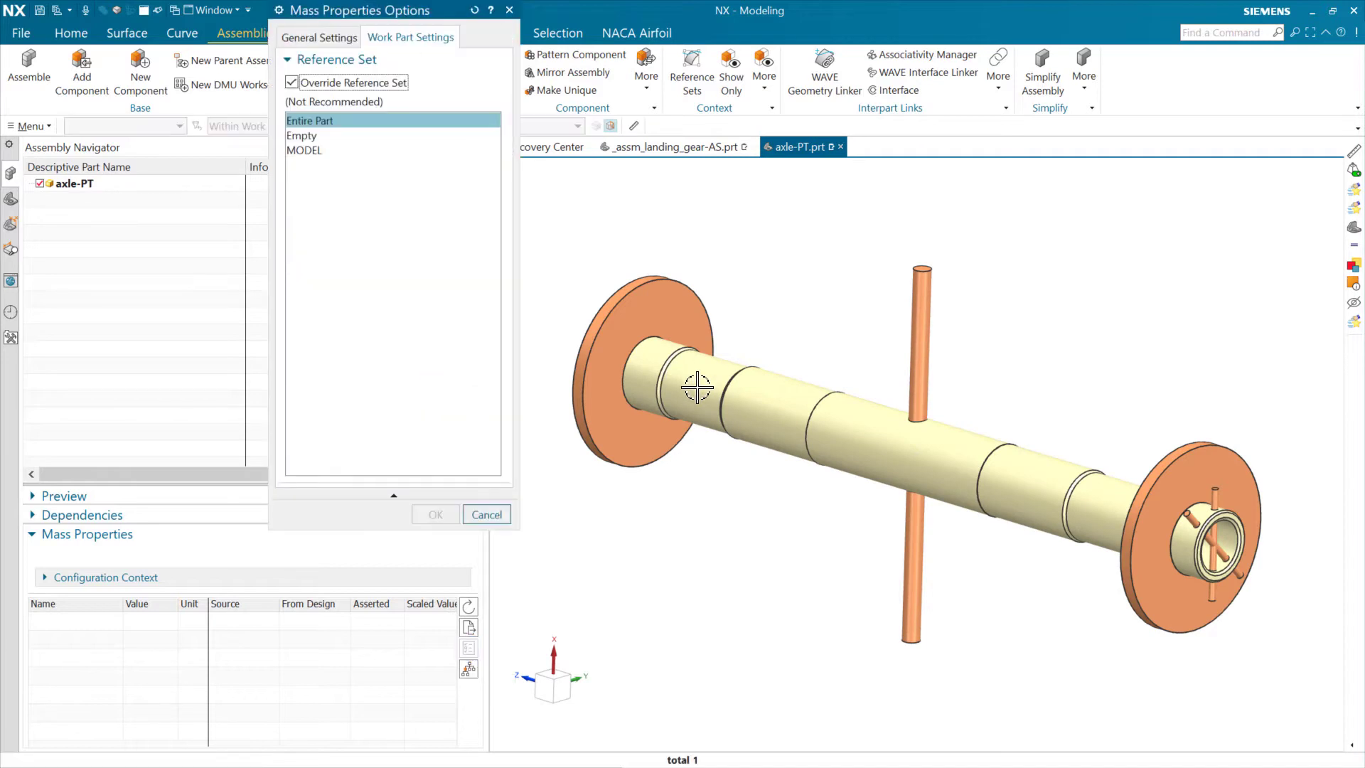
left_click(320, 84)
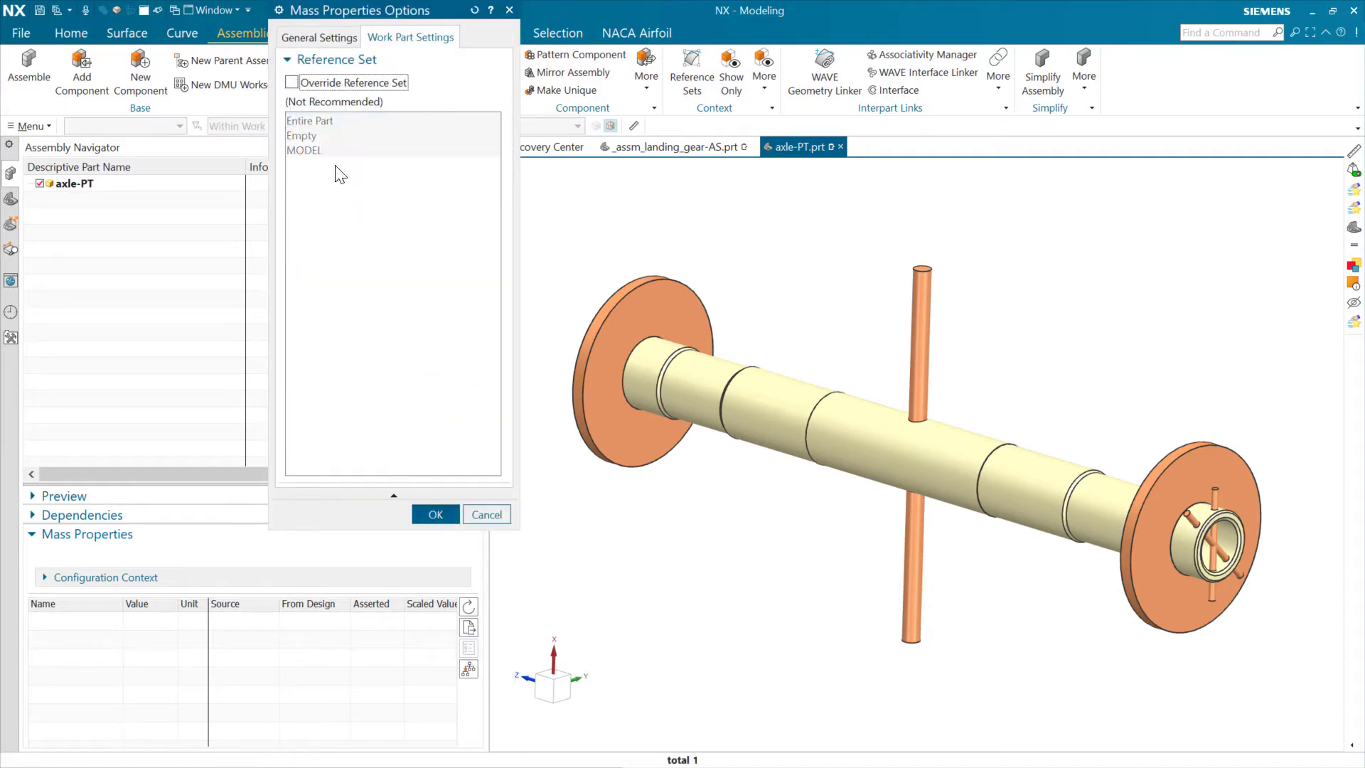
left_click(436, 514)
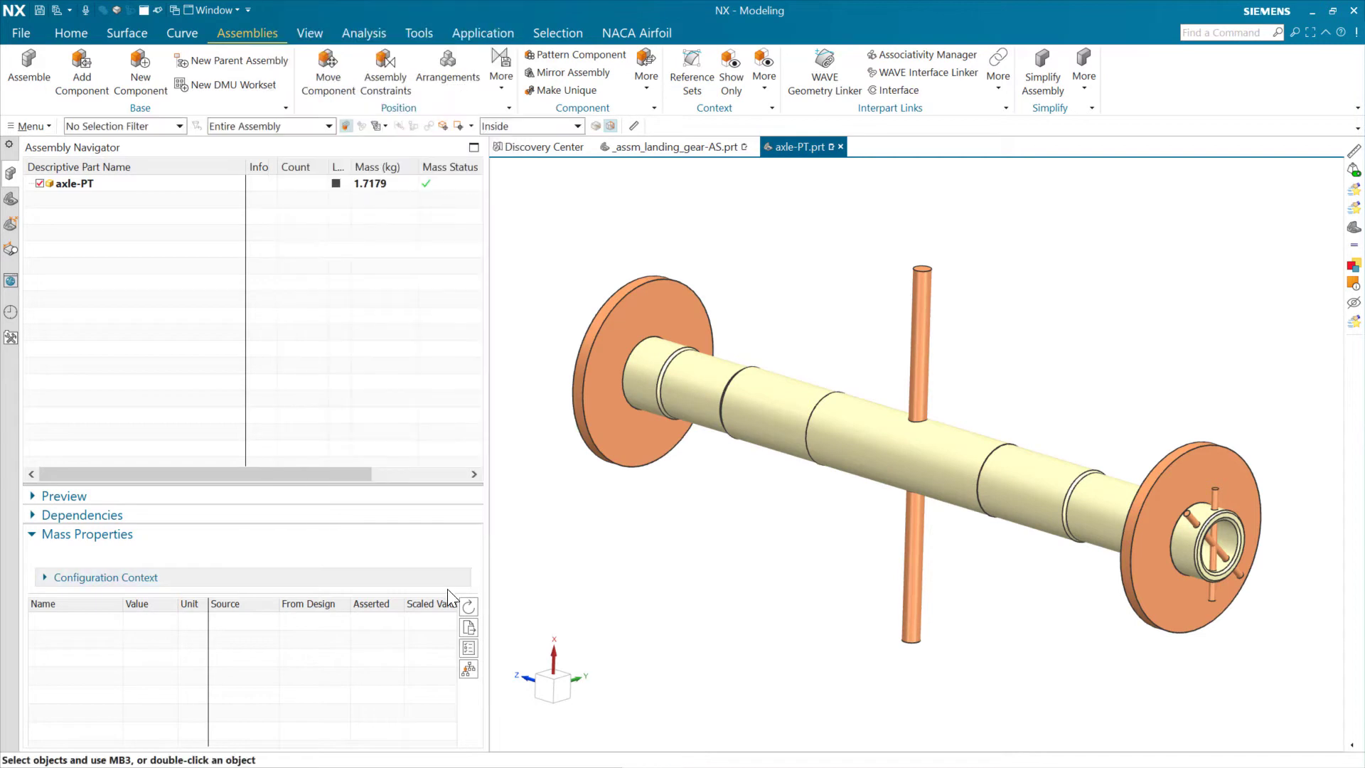
left_click(467, 604)
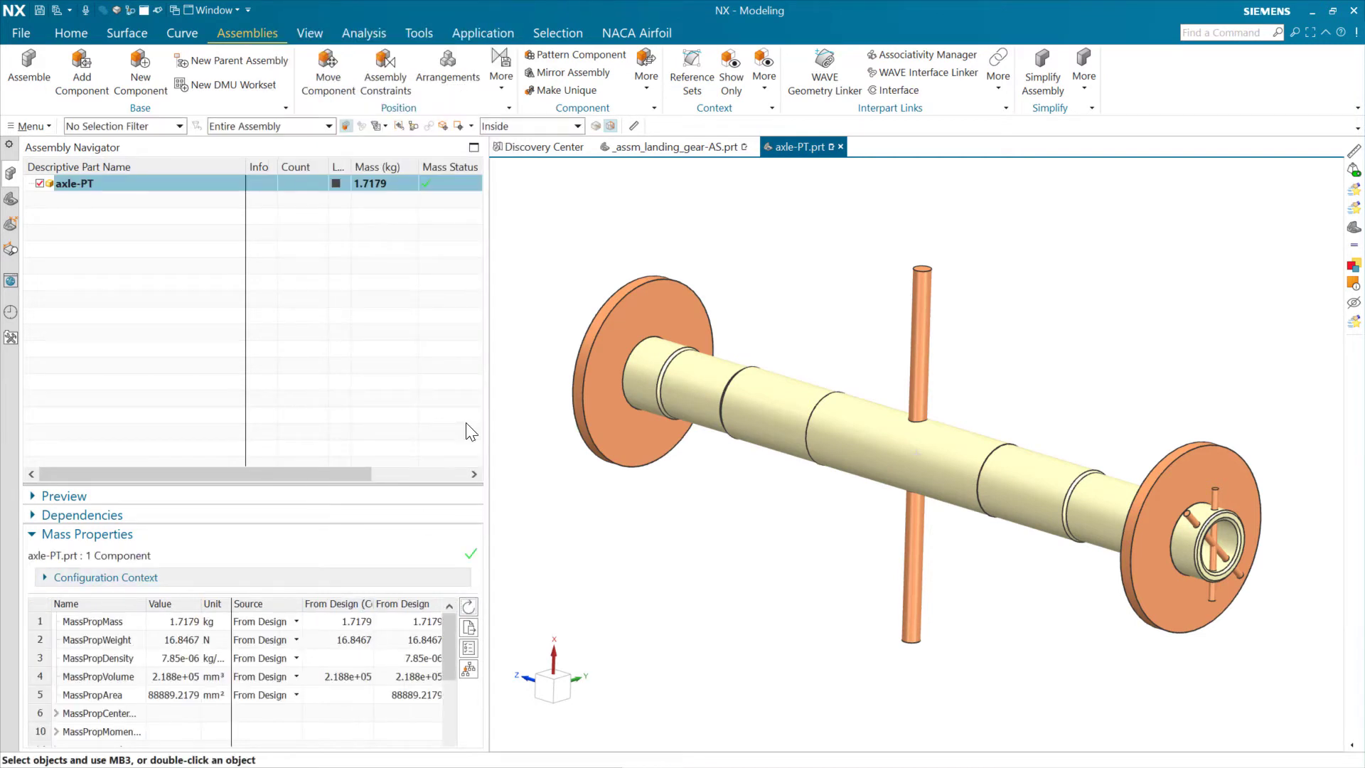
- In the landing gear assembly, replace the reference set of axle-PT with Model and show both wheel_AS components
left_click(639, 146)
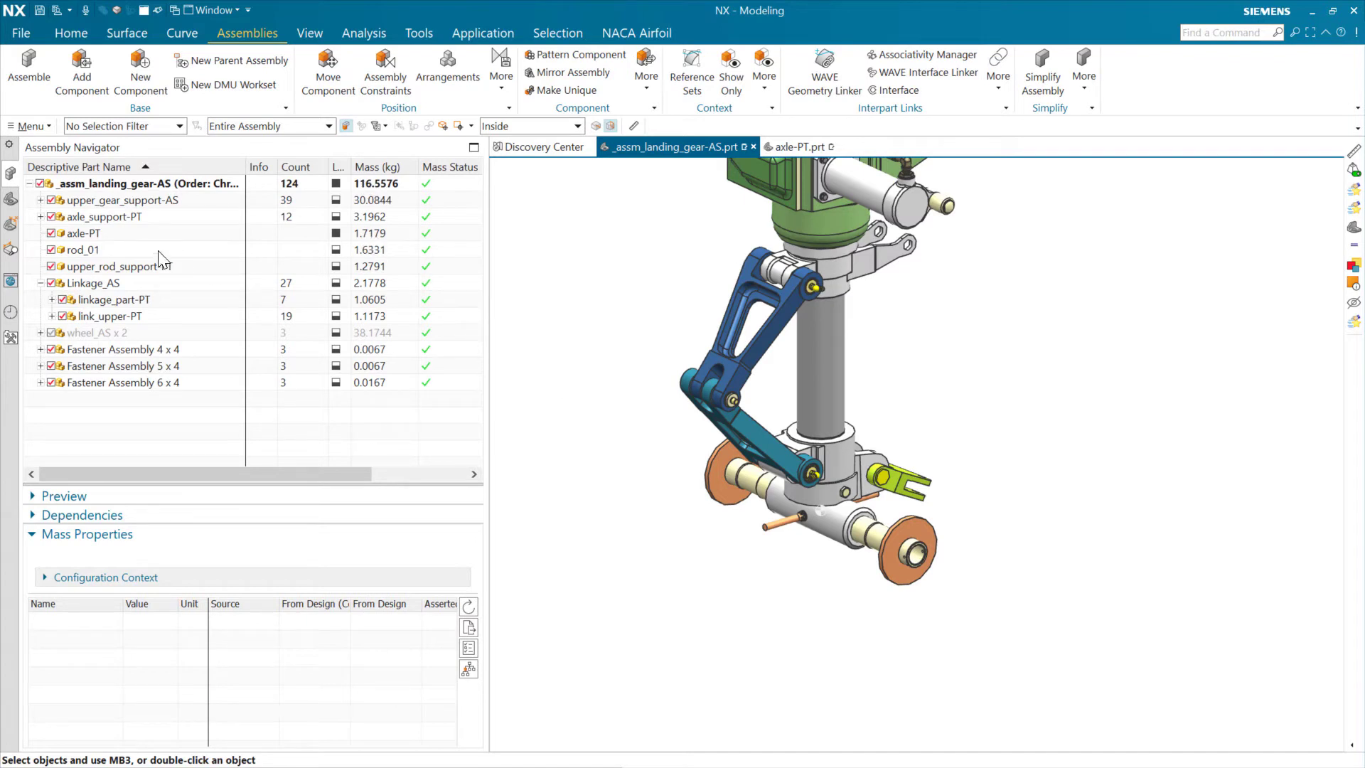
right_click(124, 234)
mouse_move(233, 313)
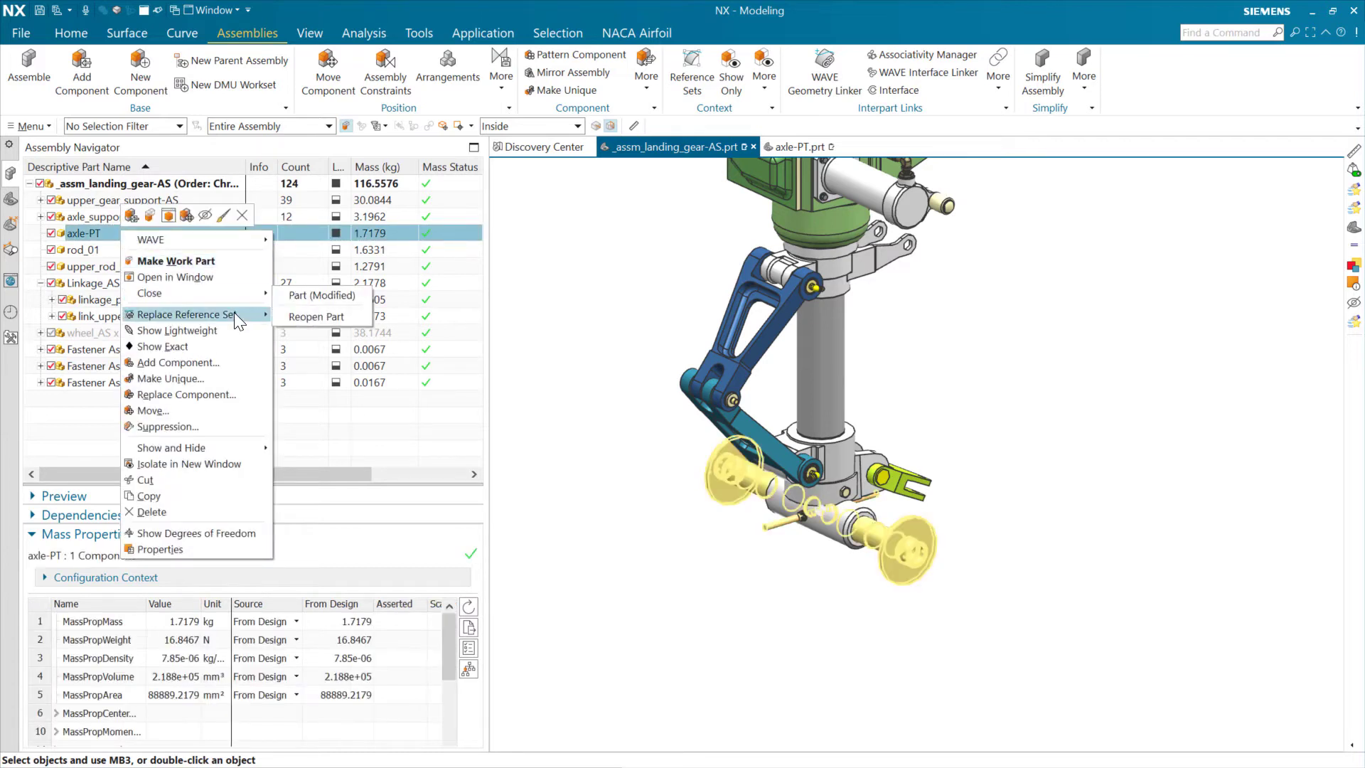
left_click(310, 318)
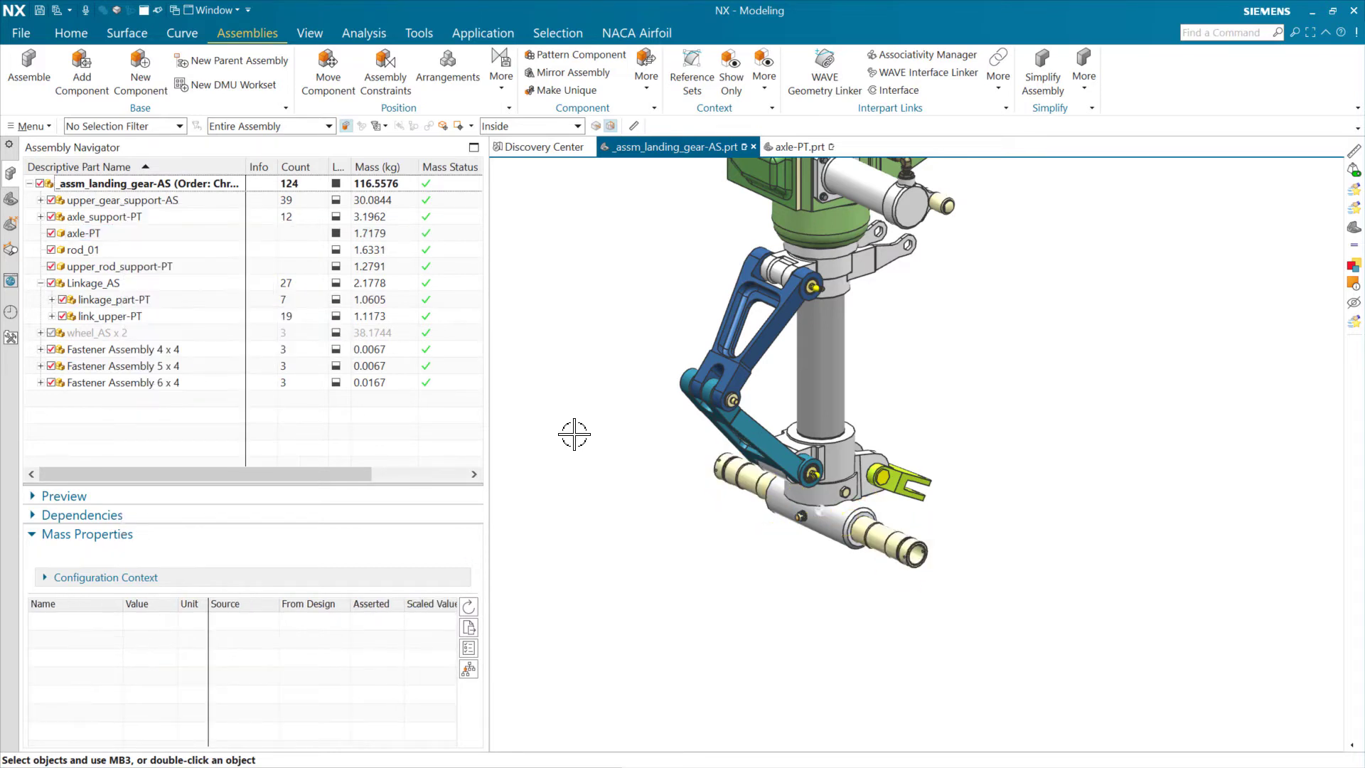
left_click(51, 332)
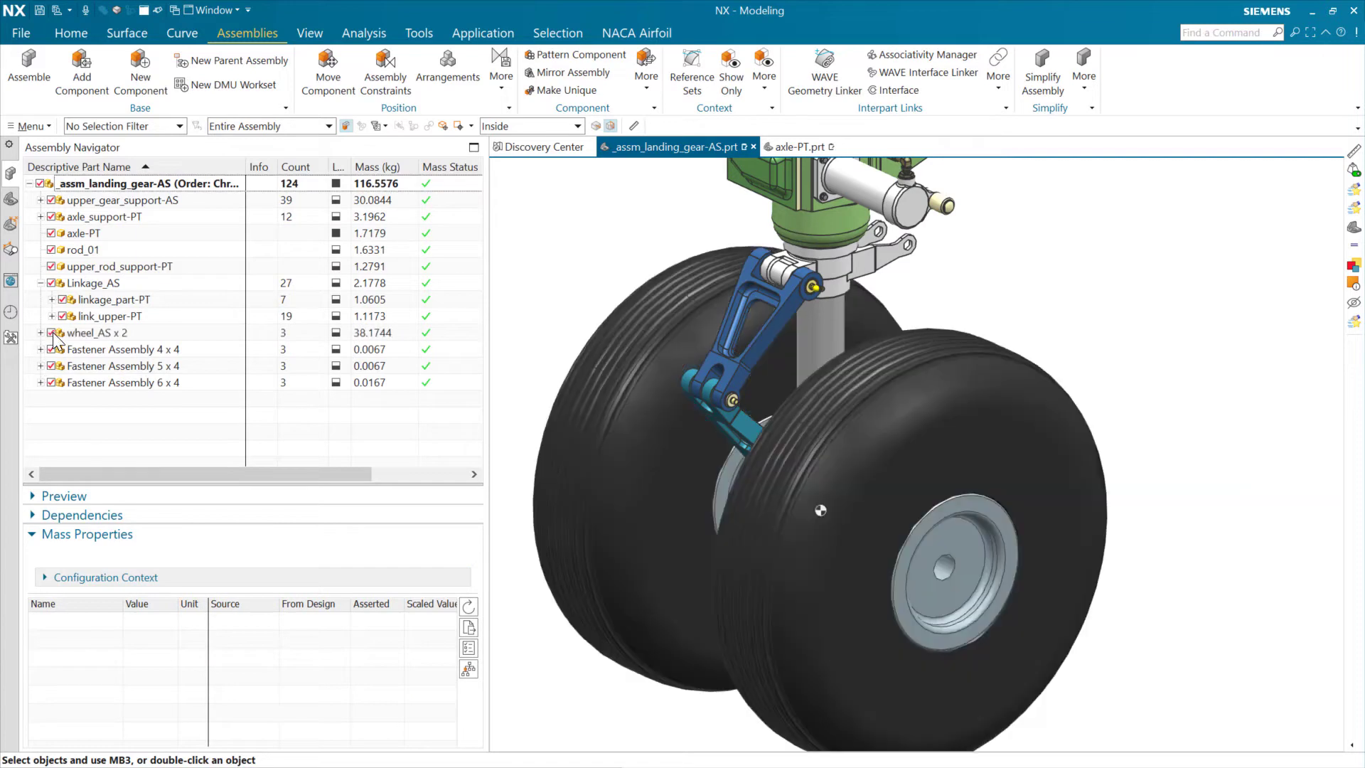
key("ctrl+f")
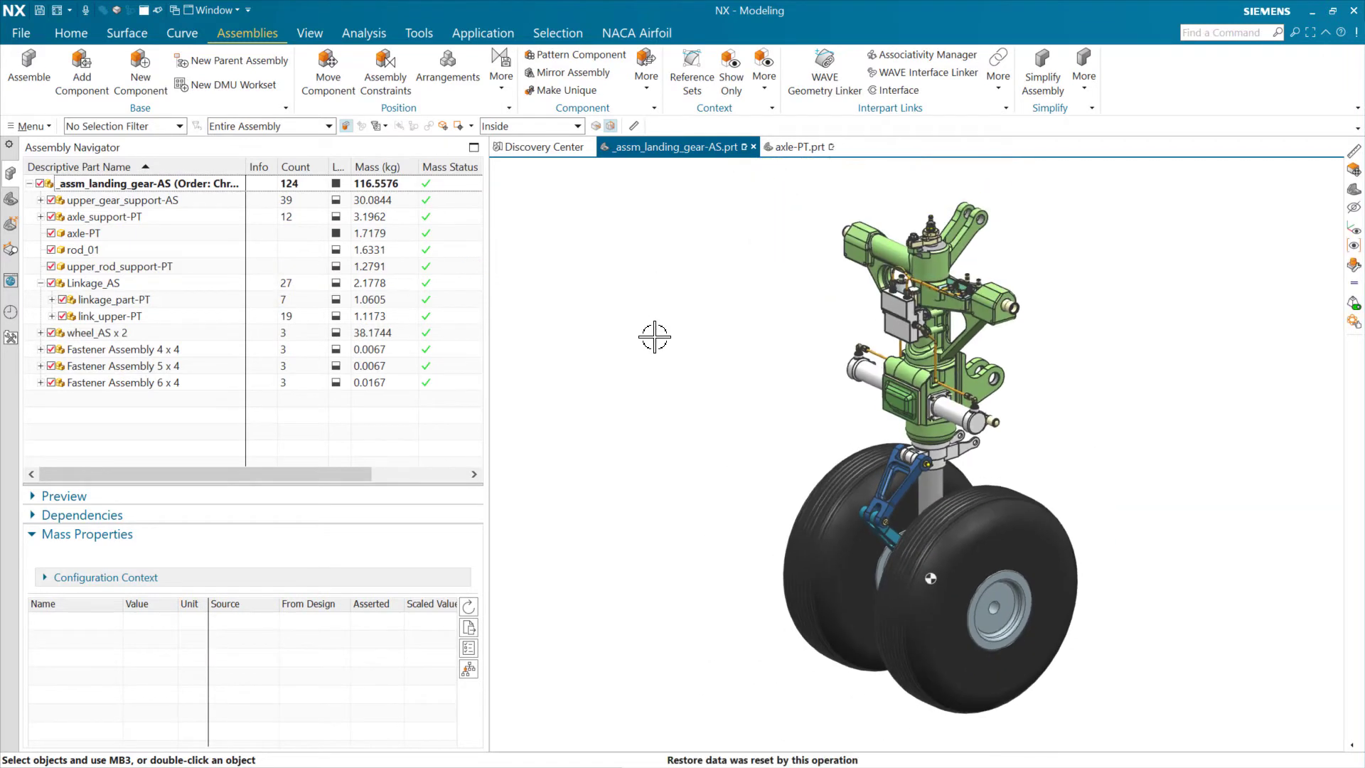